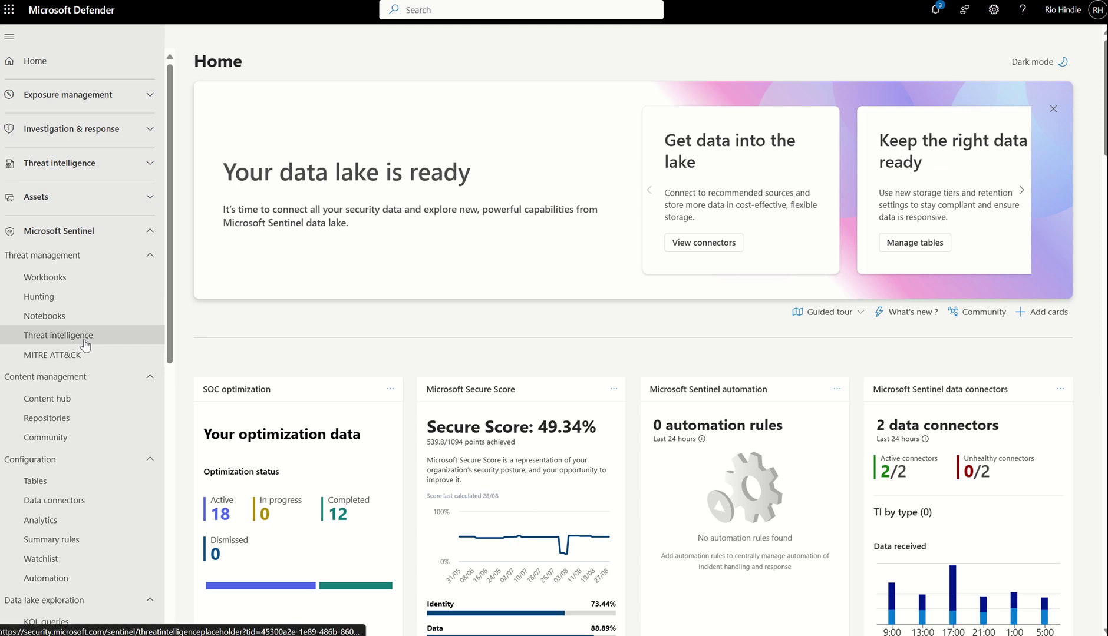
# - Check Sentinel's Data lake settings: setup complete on SPF Azure Plan with resource group SentinelRG
pyautogui.scroll(-2, 89, 321)
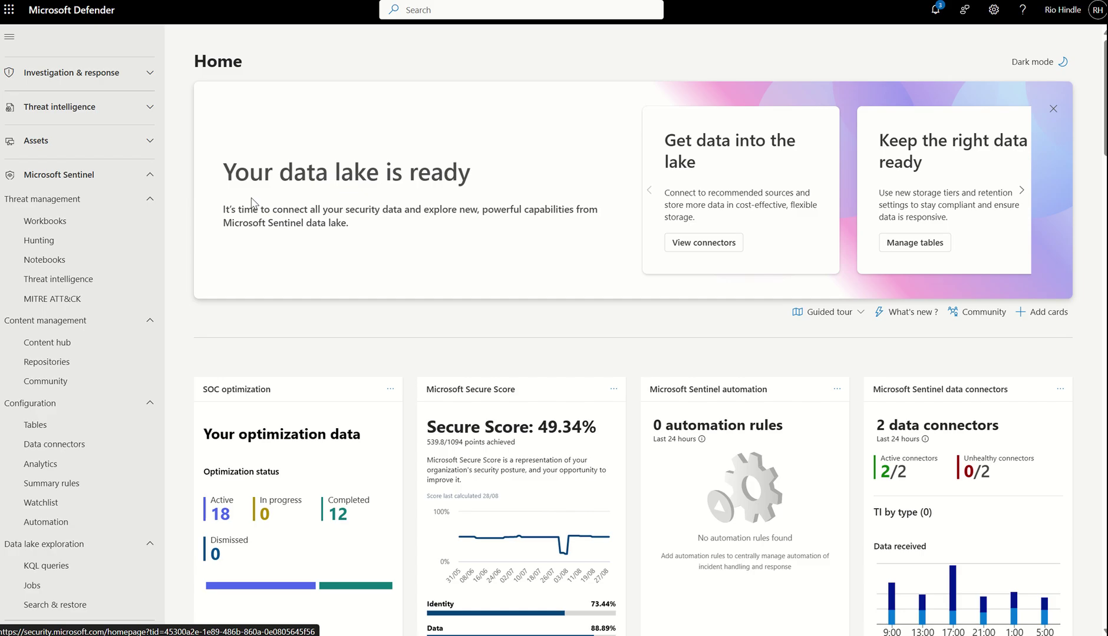
pyautogui.scroll(-8, 95, 384)
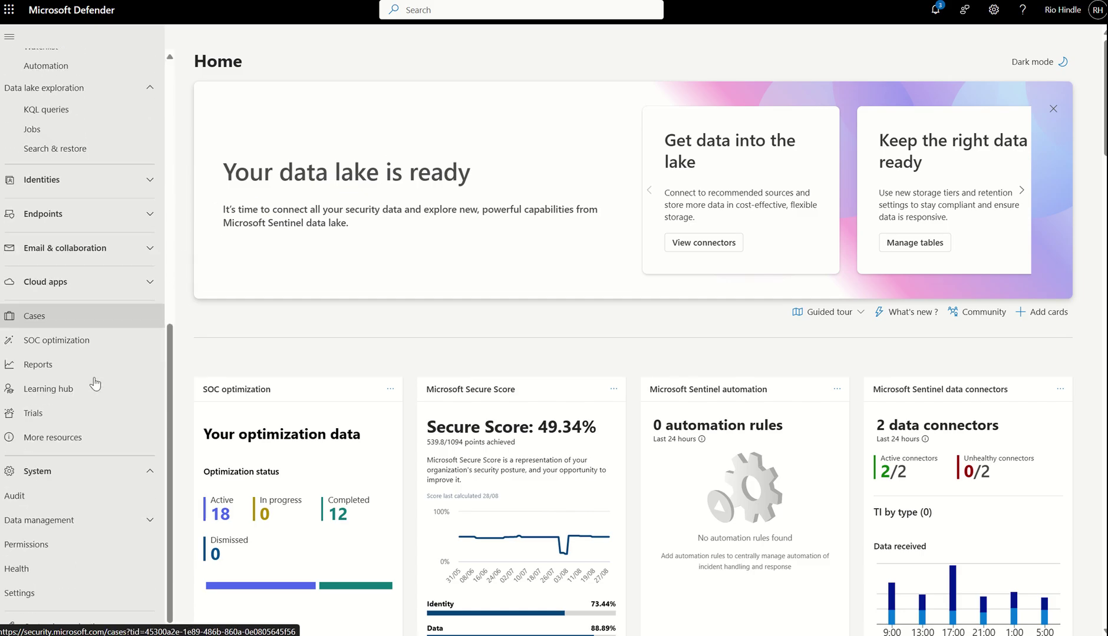
pyautogui.click(44, 598)
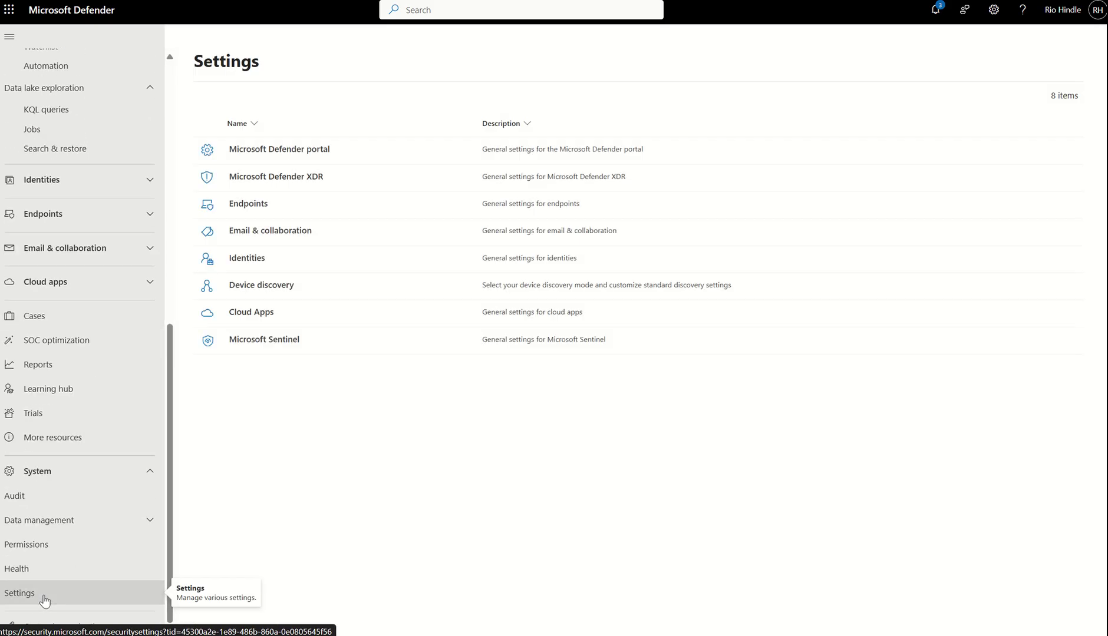
pyautogui.click(250, 347)
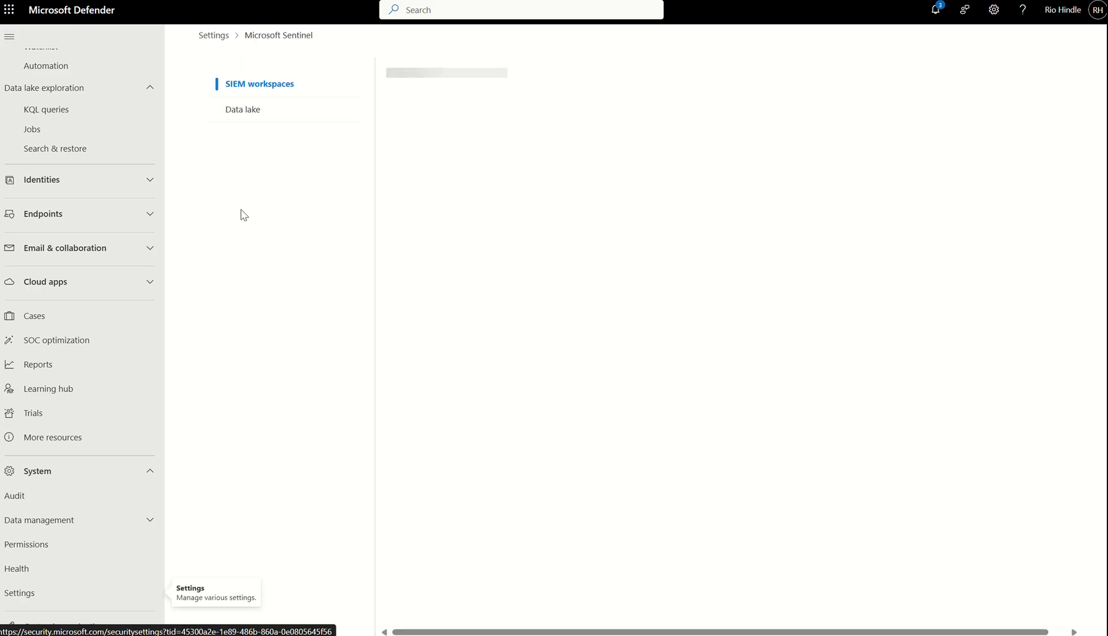
pyautogui.click(237, 115)
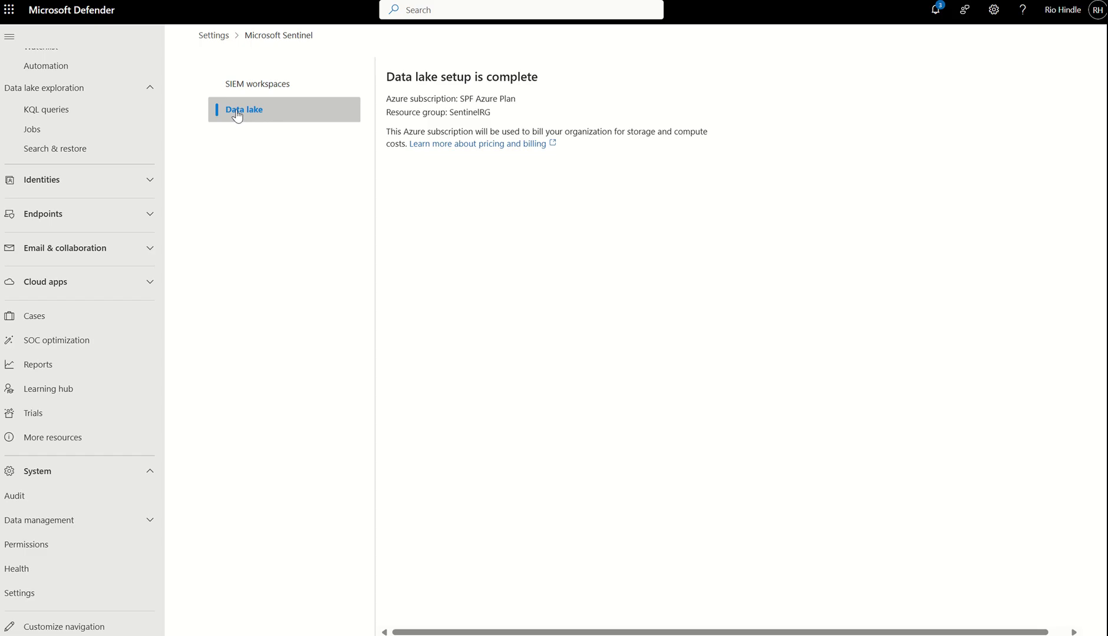
pyautogui.moveTo(490, 112); pyautogui.dragTo(385, 103)
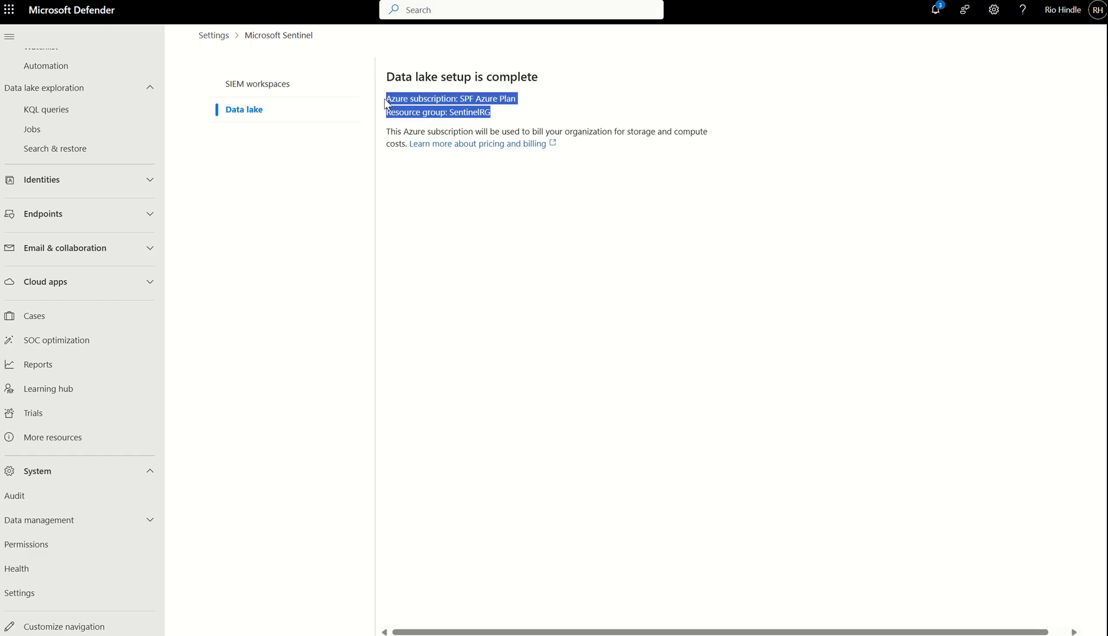
pyautogui.moveTo(501, 115); pyautogui.dragTo(448, 116)
pyautogui.click(442, 121)
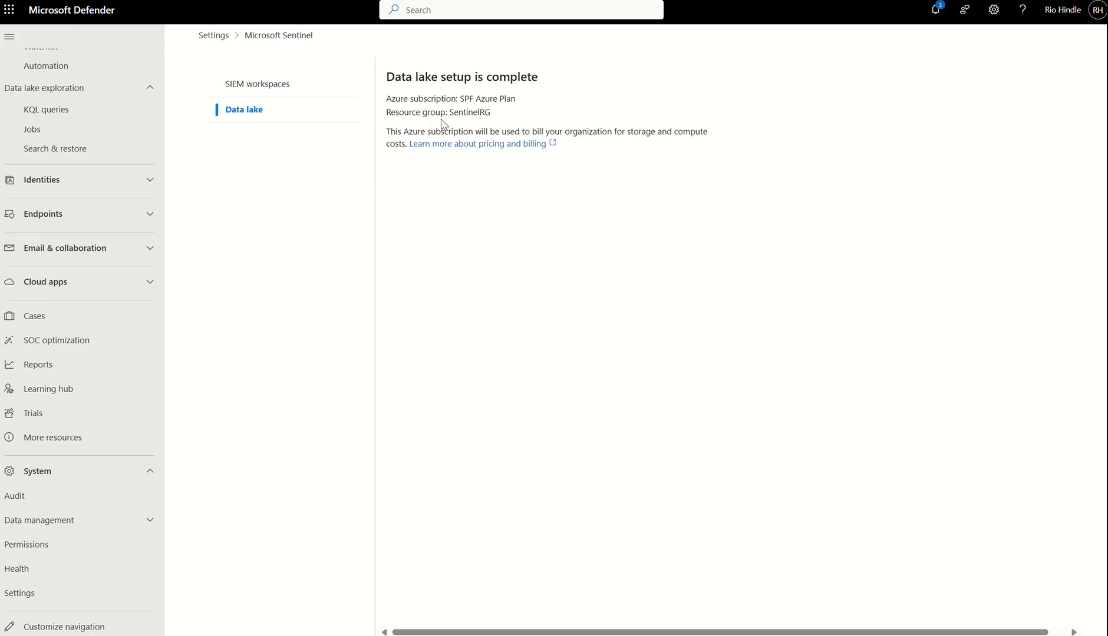
# - Show the SIEM workspaces tab, listing SentinelWorkspace as the connected Primary workspace
pyautogui.click(280, 93)
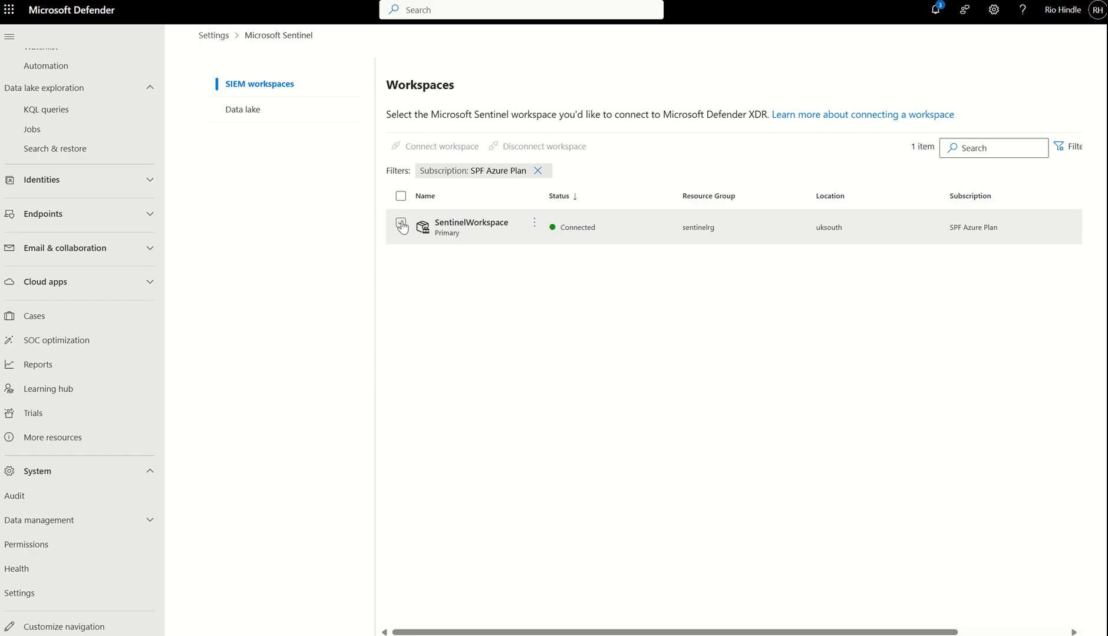
pyautogui.scroll(1, 99, 290)
# - View SentinelWorkspace's Incidents in the Azure portal, confirming no incidents were found
pyautogui.scroll(7, 99, 291)
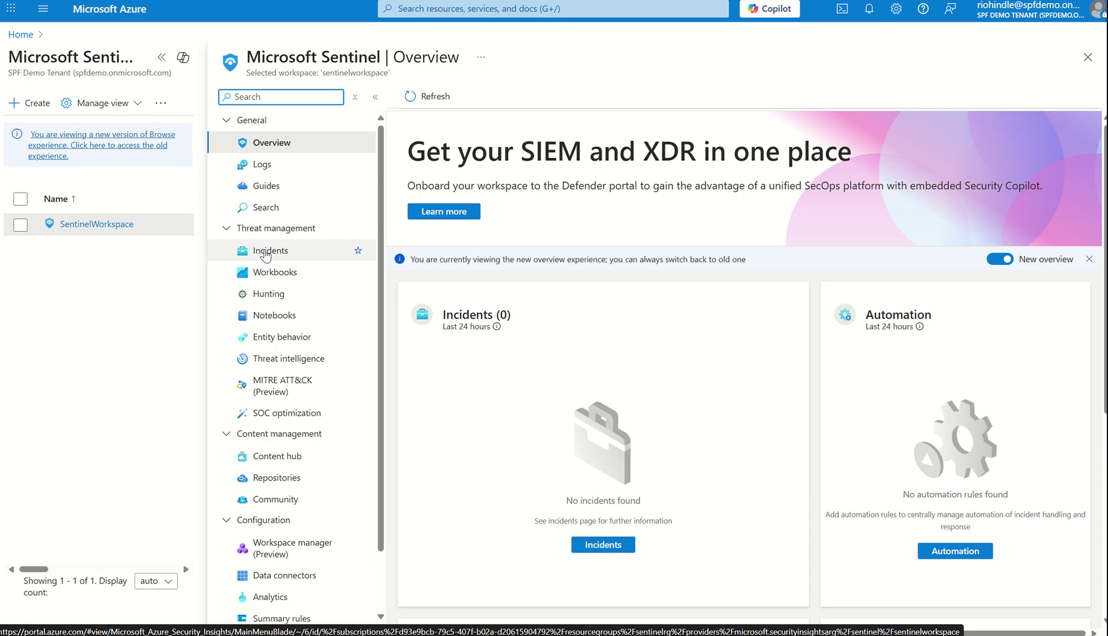
pyautogui.click(266, 253)
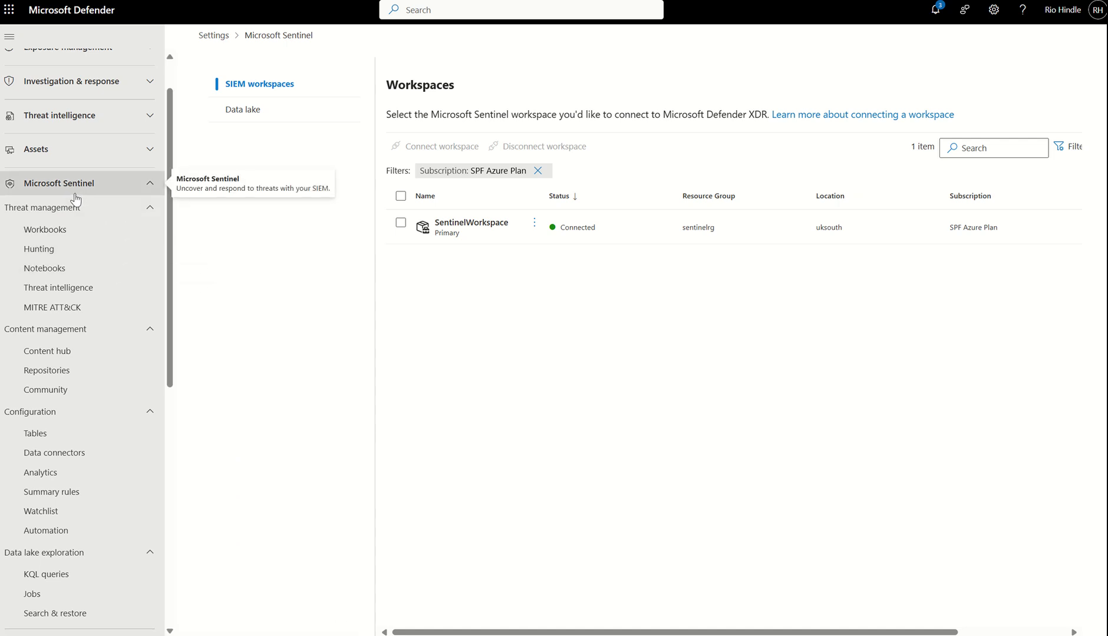
# - Open Investigation & response > Incidents & alerts > Incidents, listing 2 incidents over 30 days
pyautogui.scroll(1, 82, 168)
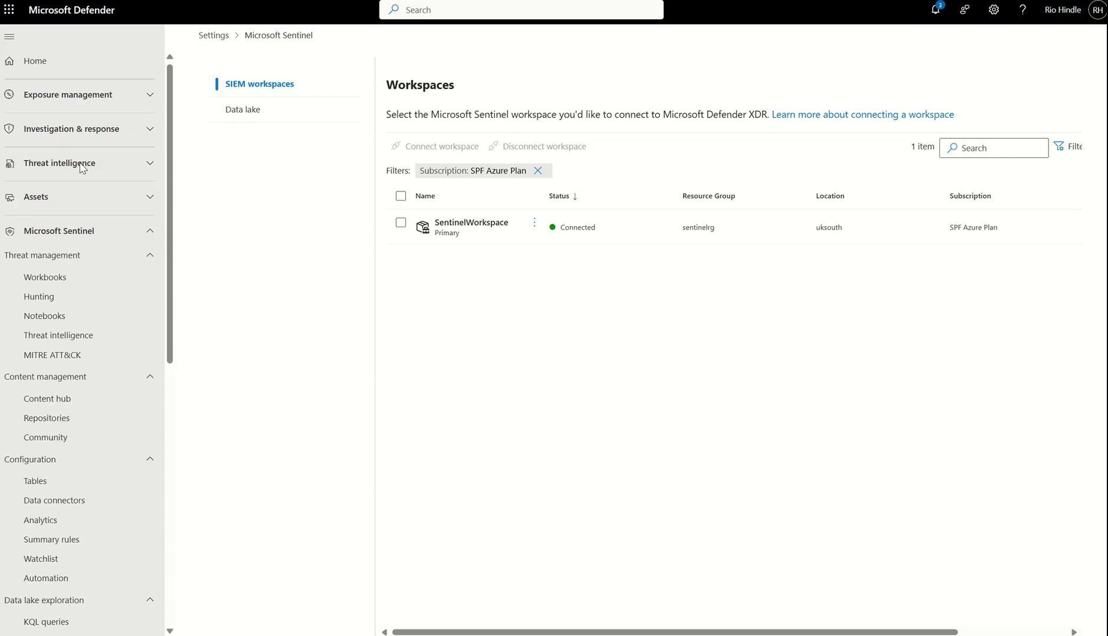
pyautogui.click(69, 128)
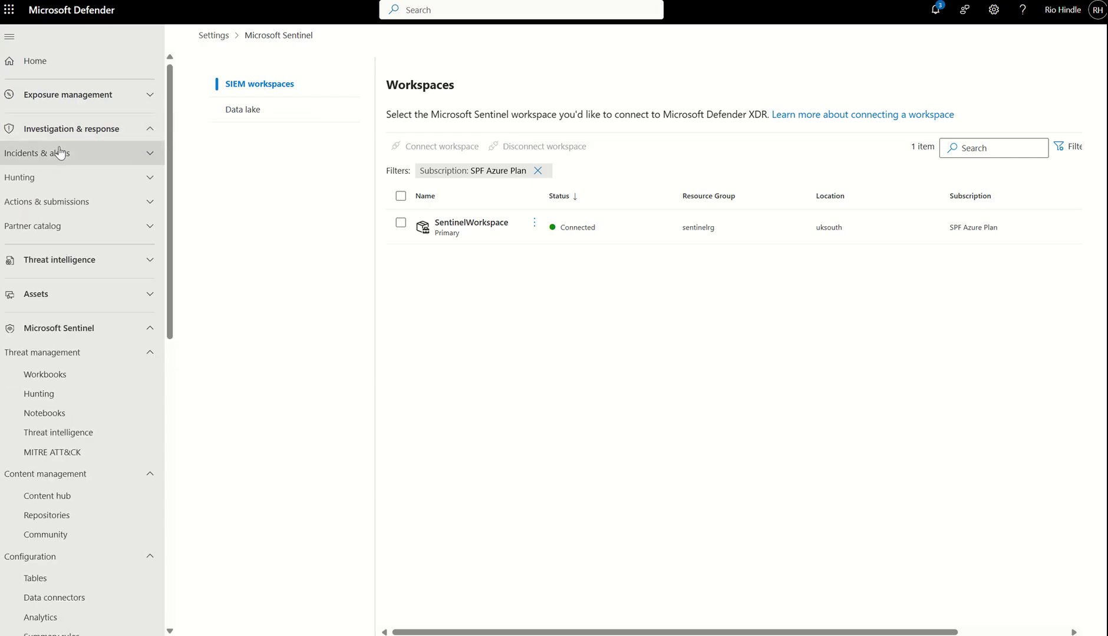
pyautogui.click(59, 153)
pyautogui.click(47, 182)
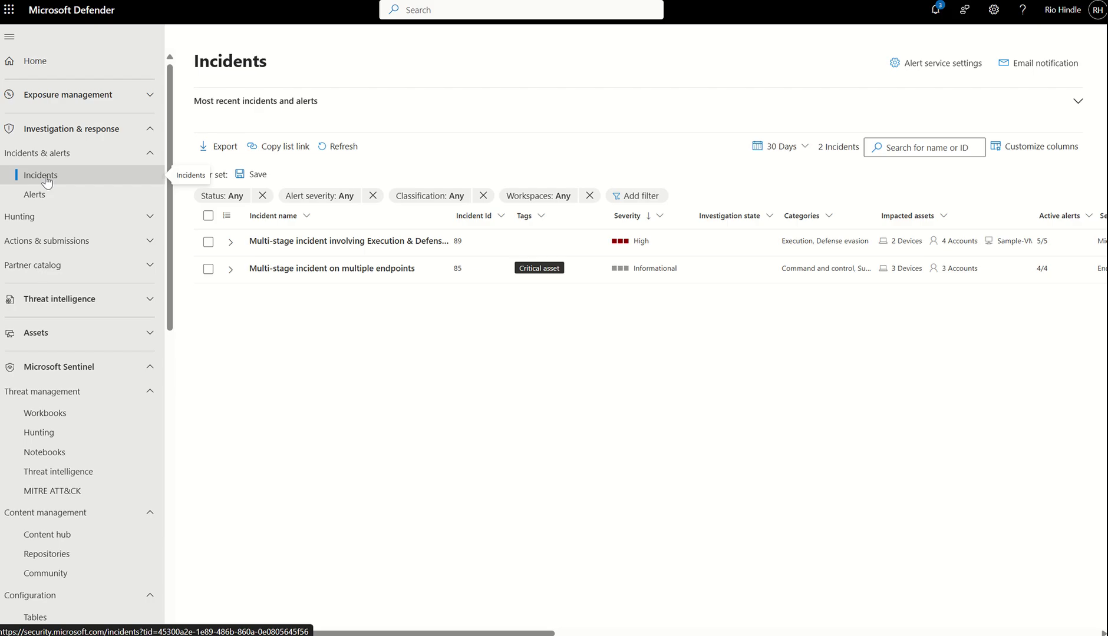
pyautogui.scroll(-5, 95, 394)
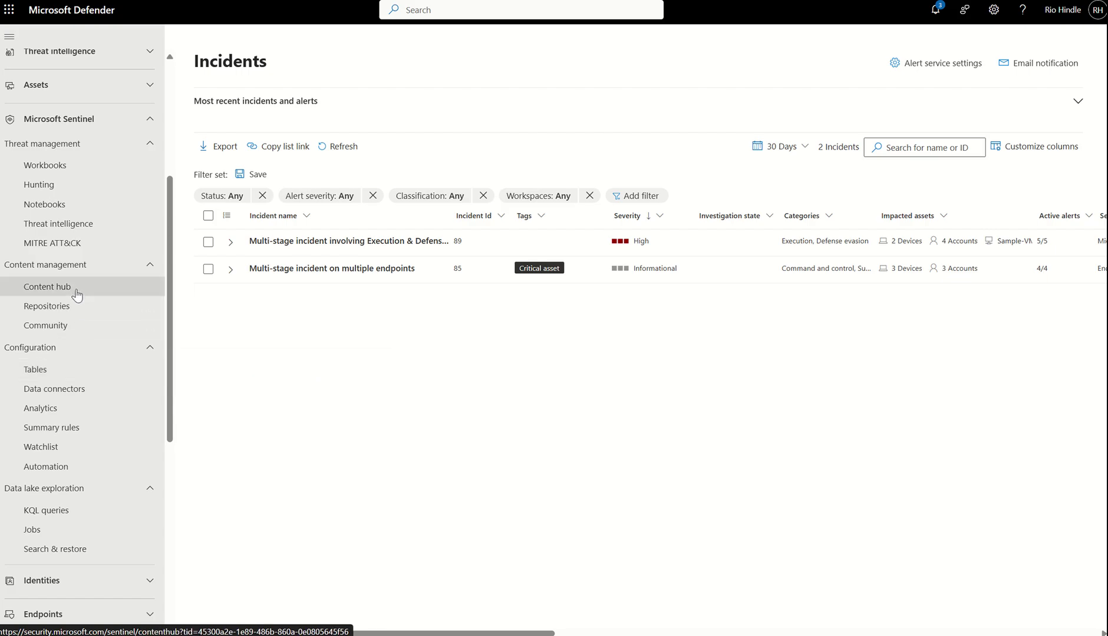
# - Filter Sentinel Tables by 'dns' and open DnsEvents details: Analytics tier, 30-day retention
pyautogui.click(56, 376)
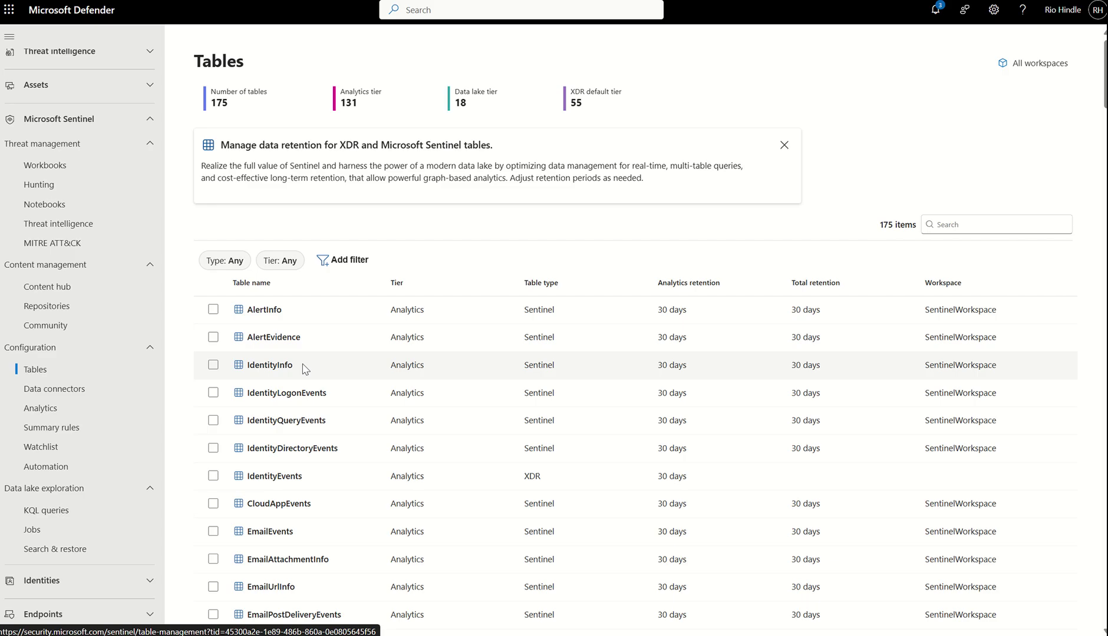
pyautogui.click(944, 223)
pyautogui.write('dns')
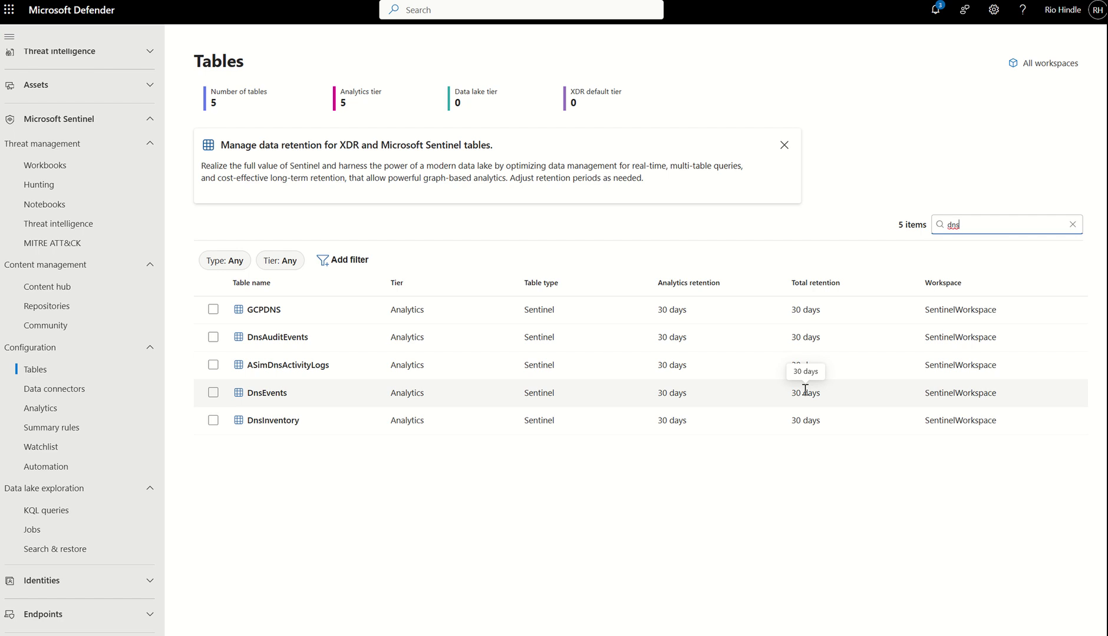
pyautogui.click(253, 389)
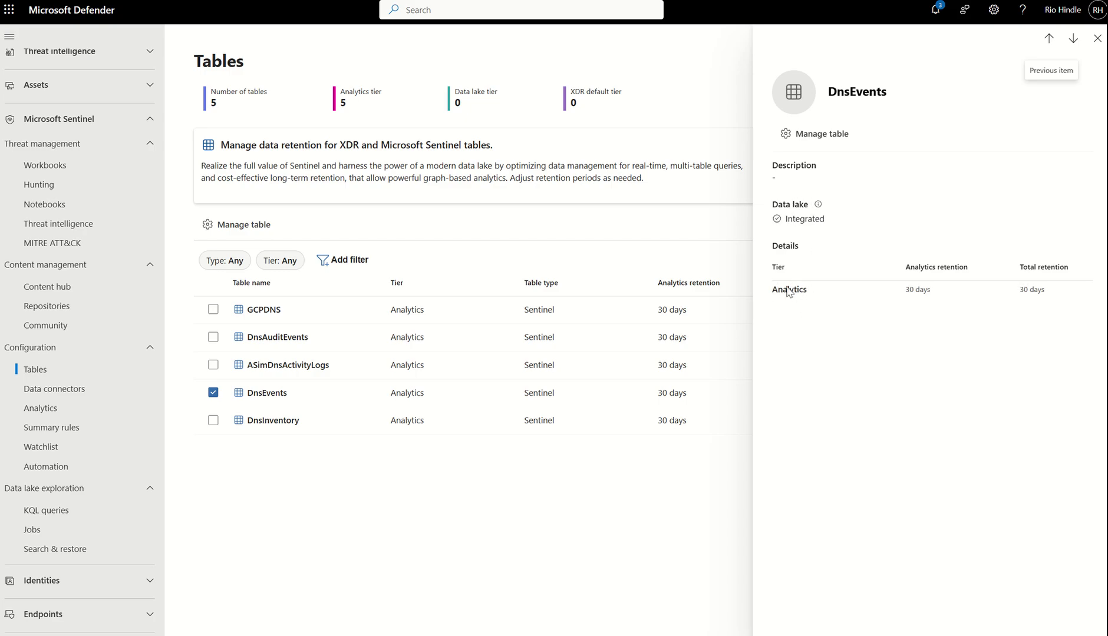
# - Review DnsEvents' Analytics and total retention choices, leaving both at 30 days
pyautogui.click(802, 136)
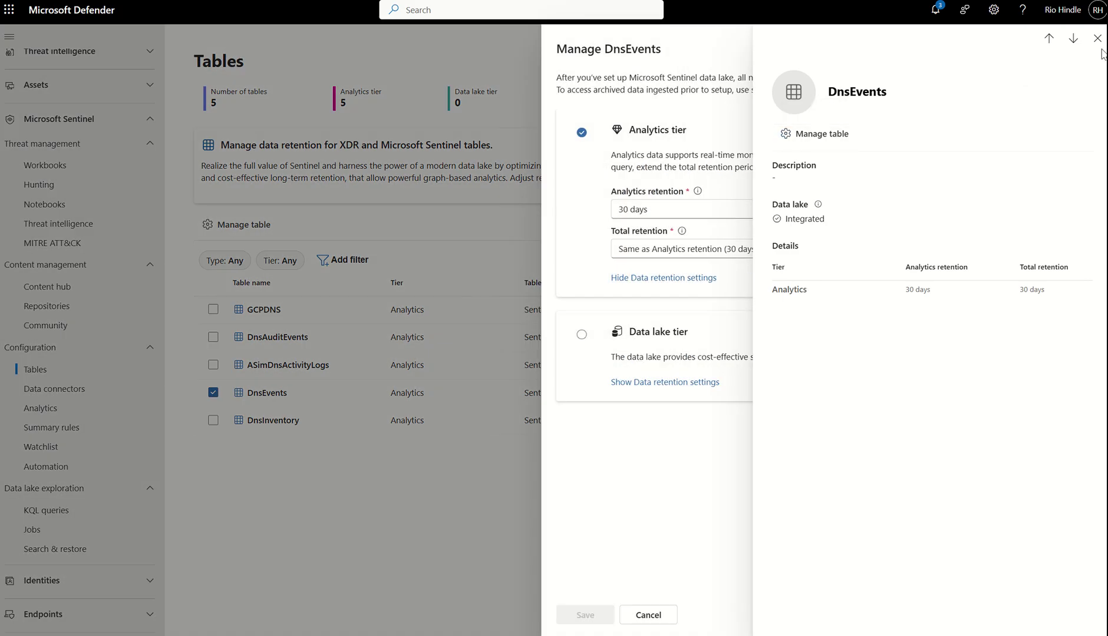
pyautogui.click(1097, 40)
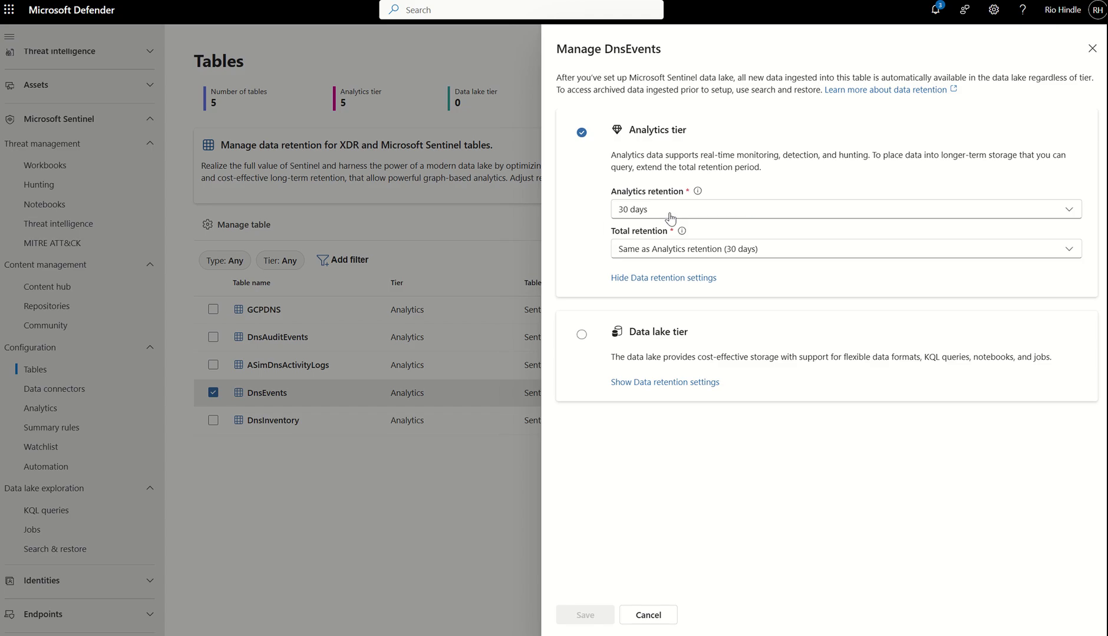
pyautogui.click(1067, 211)
pyautogui.click(1066, 211)
pyautogui.click(908, 252)
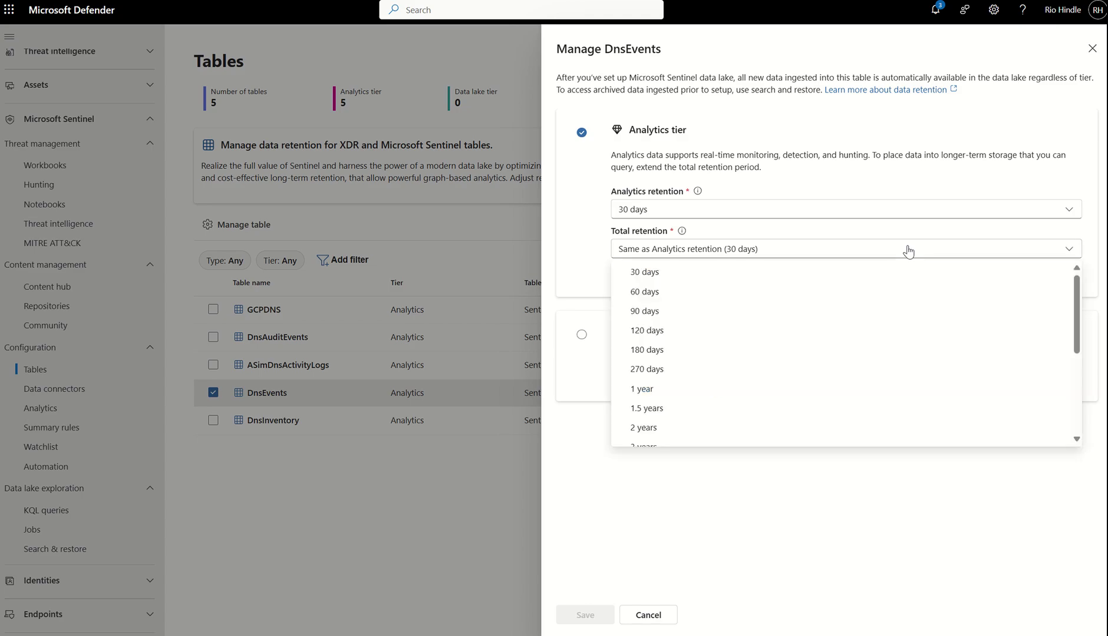
pyautogui.scroll(-1, 827, 380)
pyautogui.scroll(-3, 827, 380)
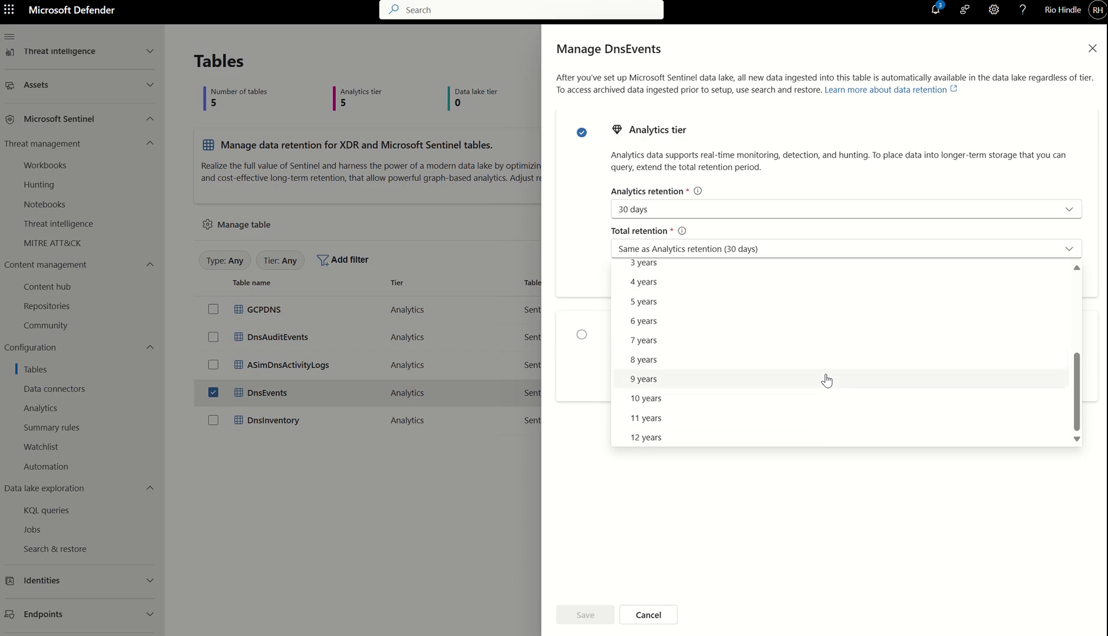
pyautogui.click(761, 471)
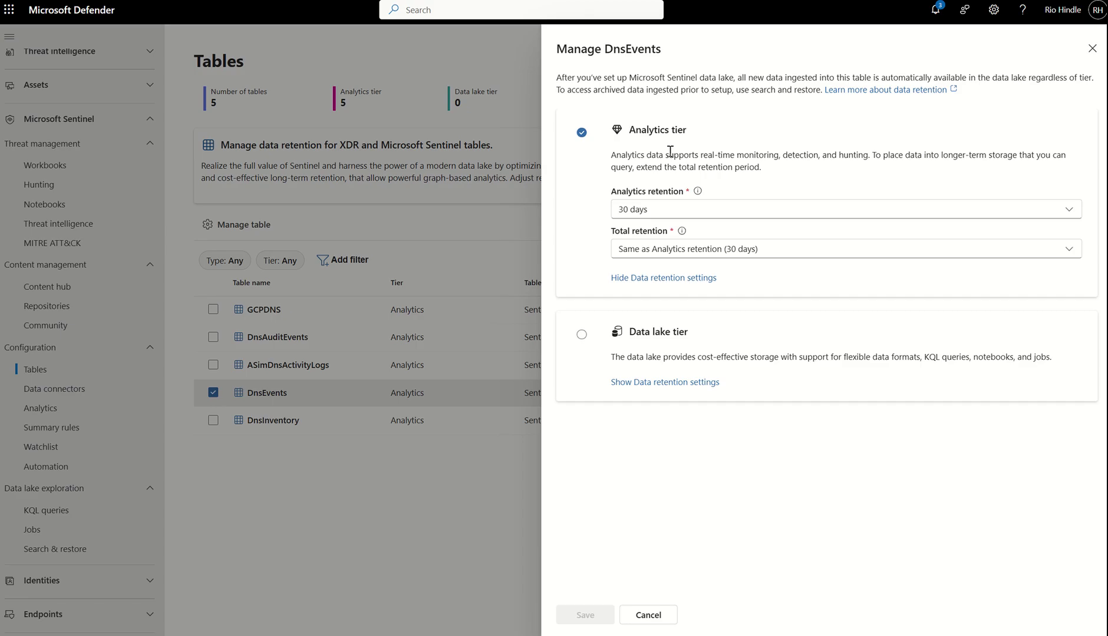
# - Preview the Data lake tier for DnsEvents with 180-day retention, then cancel without saving
pyautogui.click(582, 336)
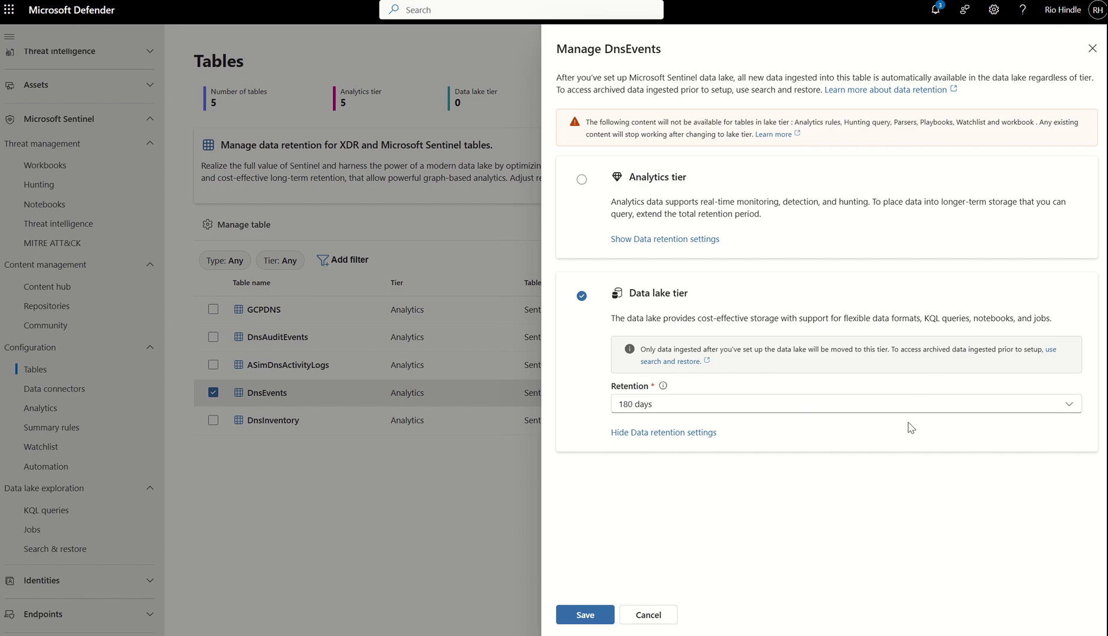
pyautogui.click(648, 615)
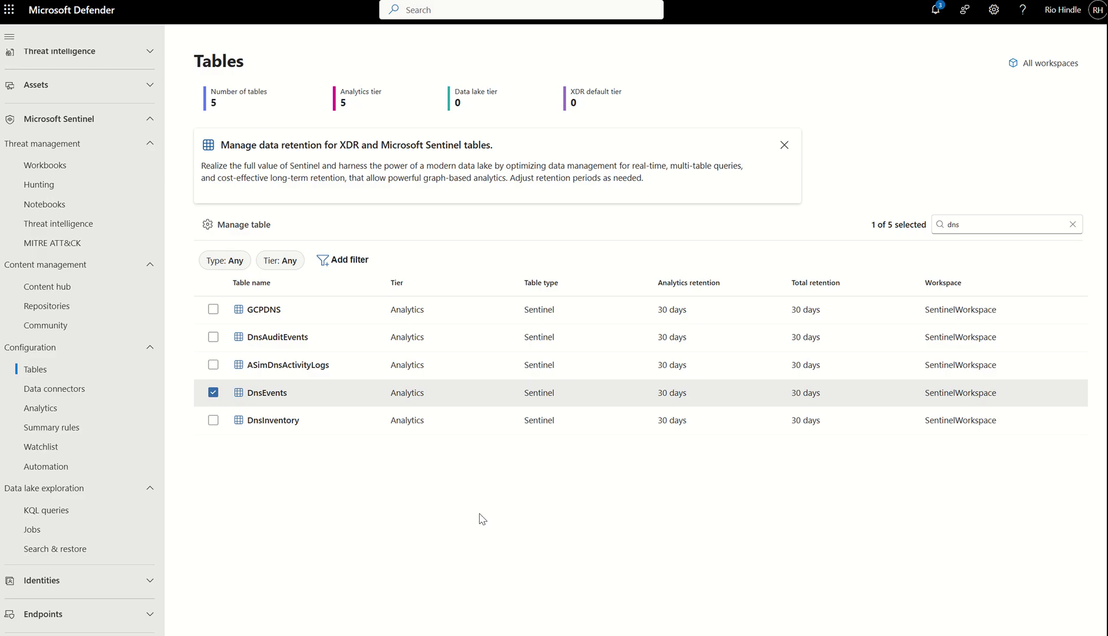
# - Open the Azure Activity connector's full page from Data connectors, showing it Disconnected with no tables
pyautogui.click(52, 390)
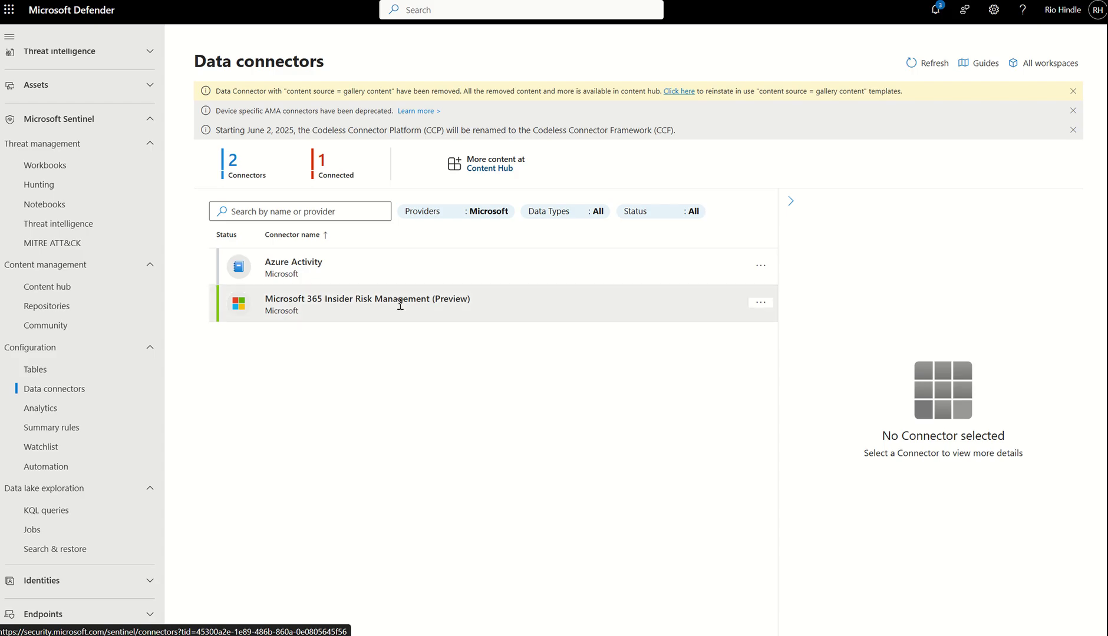
pyautogui.click(339, 275)
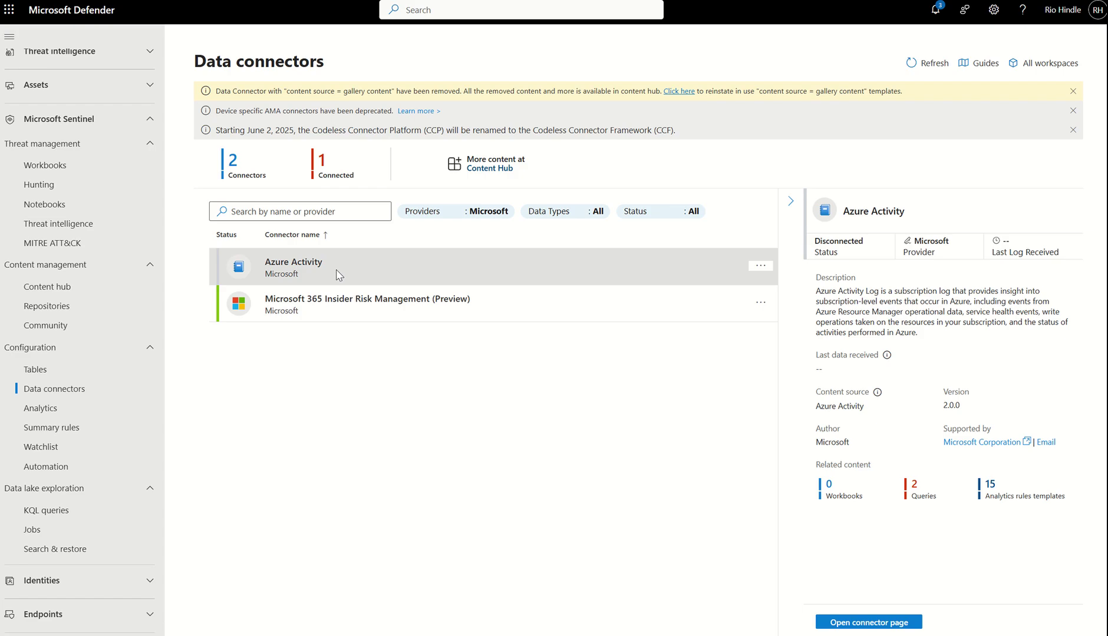
pyautogui.scroll(-3, 884, 450)
pyautogui.moveTo(910, 447)
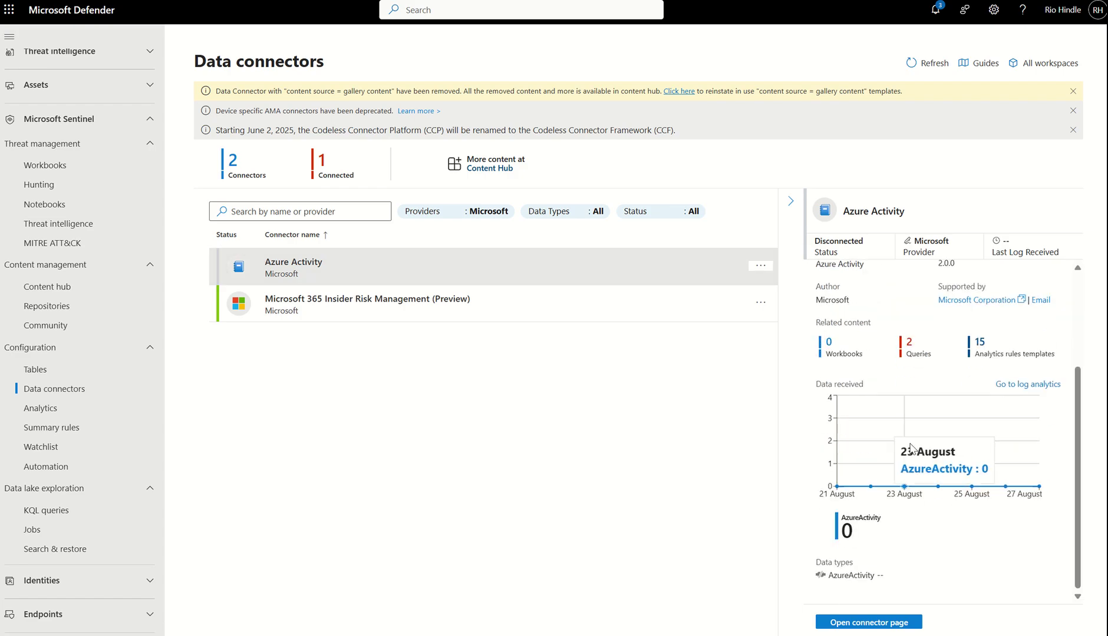
pyautogui.click(880, 623)
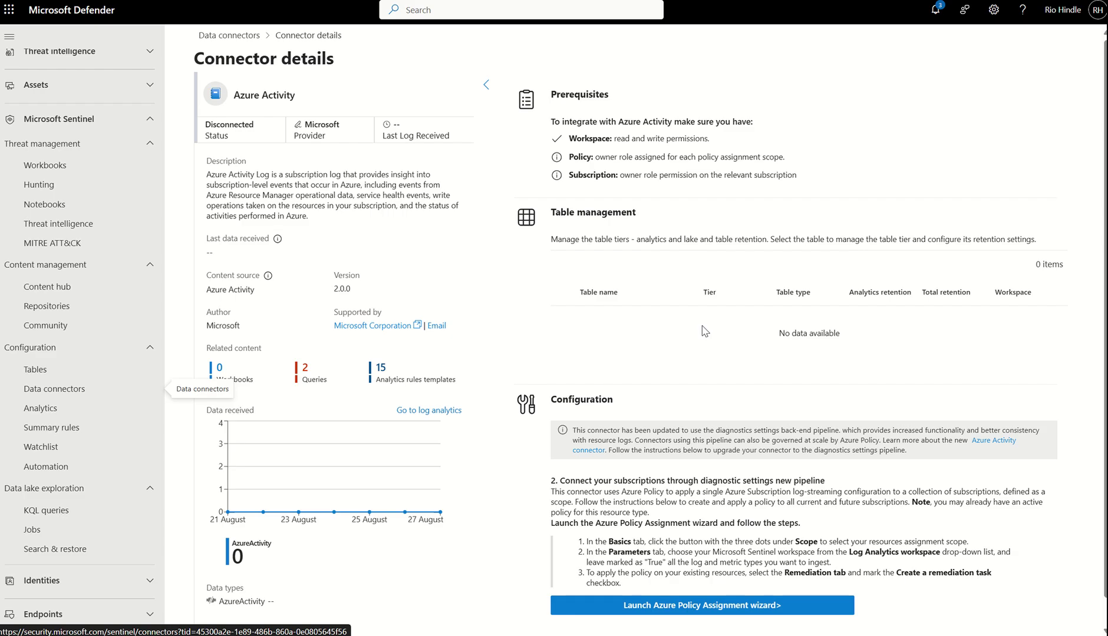
# - Open data lake KQL queries and check the workspace scope, keeping it on default
pyautogui.click(55, 511)
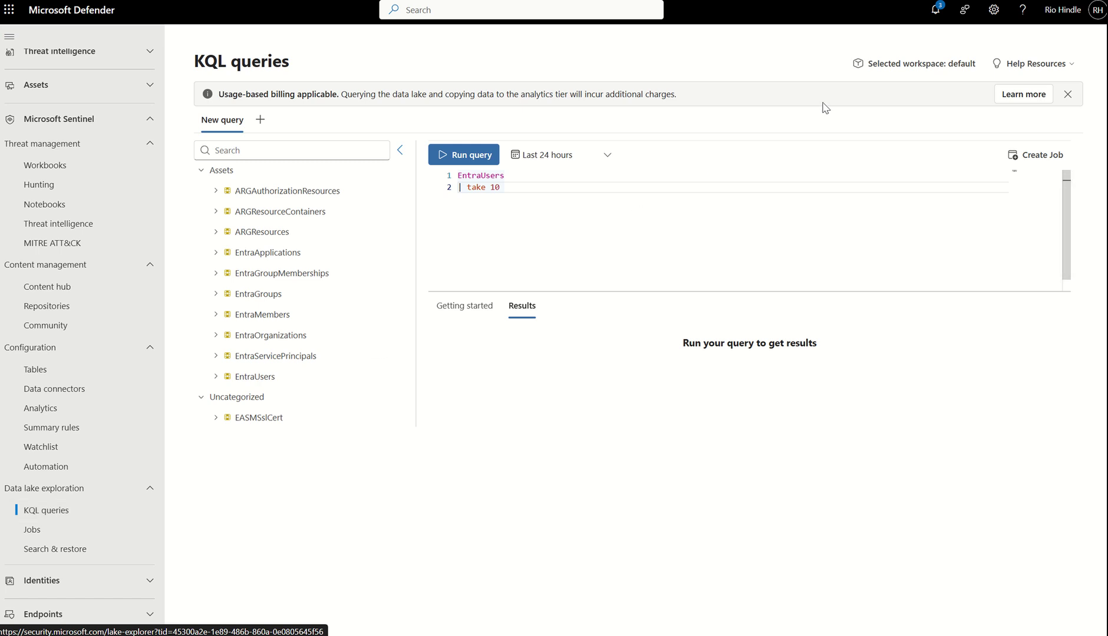
pyautogui.click(909, 66)
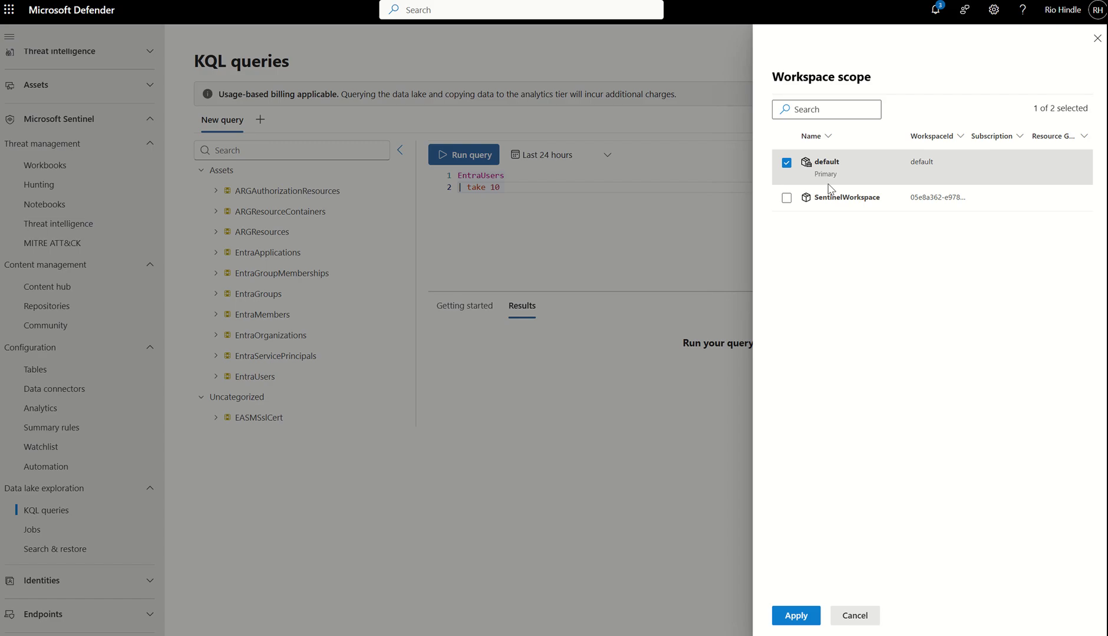
pyautogui.click(1096, 39)
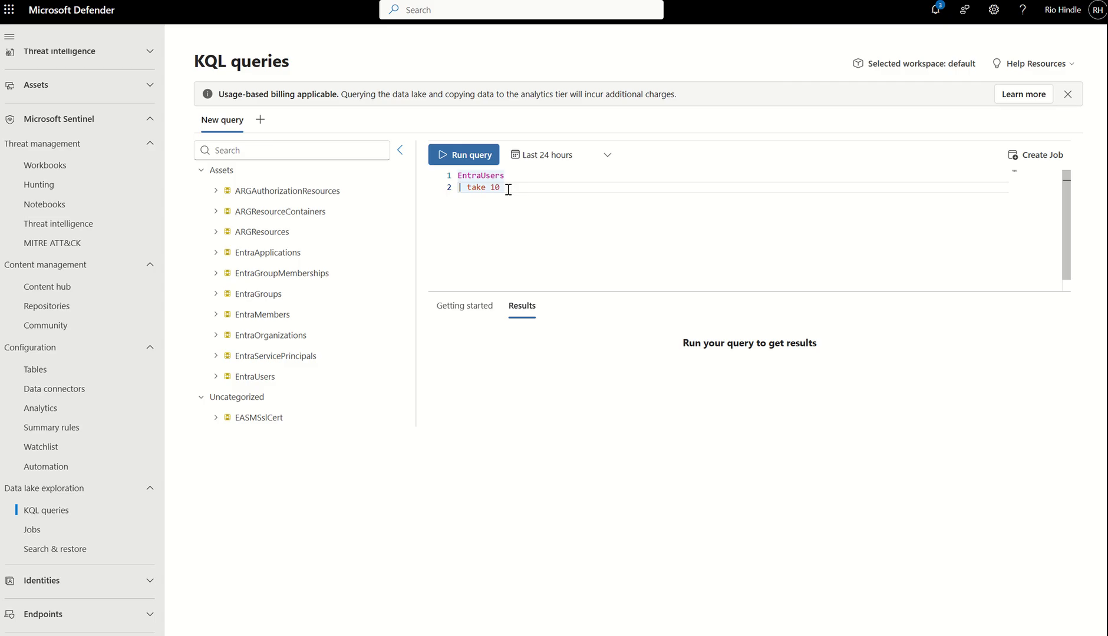
# - Run 'EntraUsers | take 10', returning 10 user records in Results
pyautogui.click(463, 154)
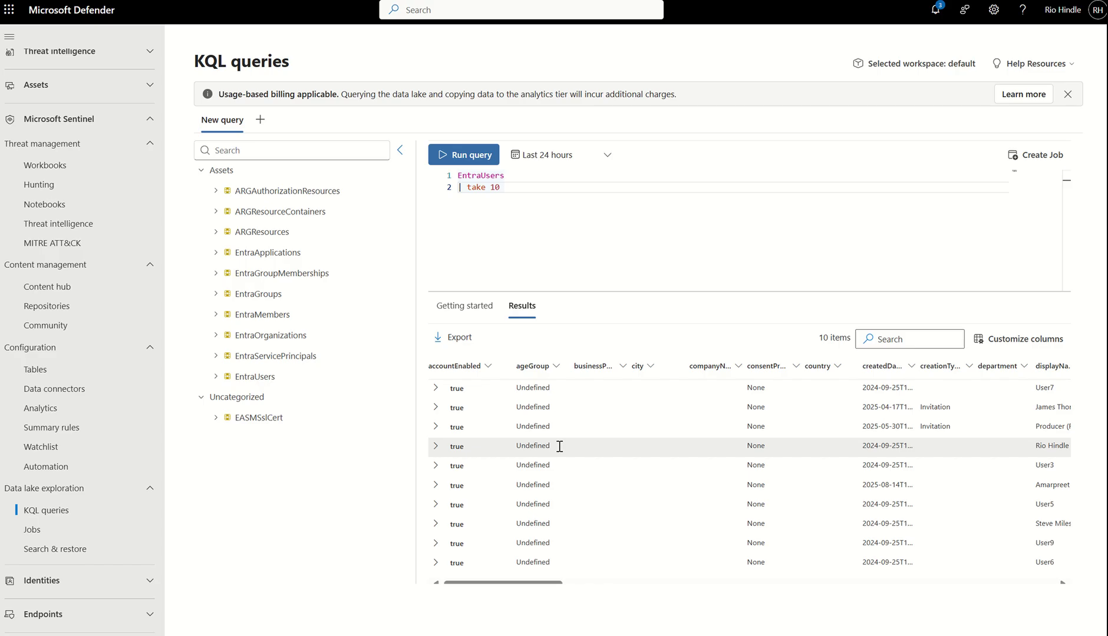
pyautogui.click(1028, 159)
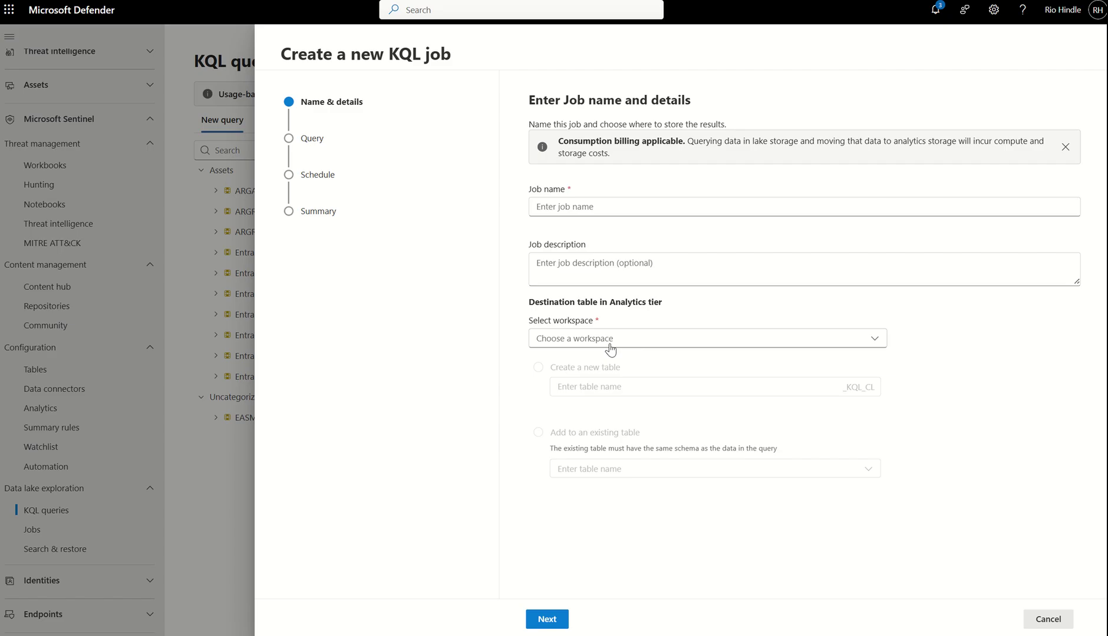
pyautogui.click(1039, 619)
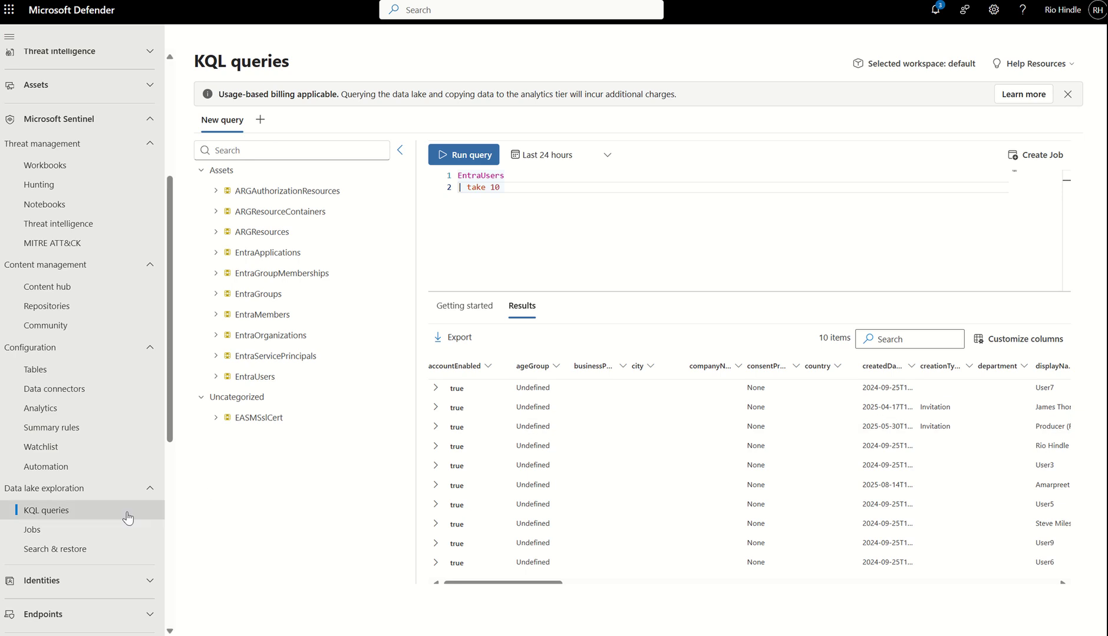
# - Open the data lake Jobs list, confirming it holds no jobs
pyautogui.click(99, 529)
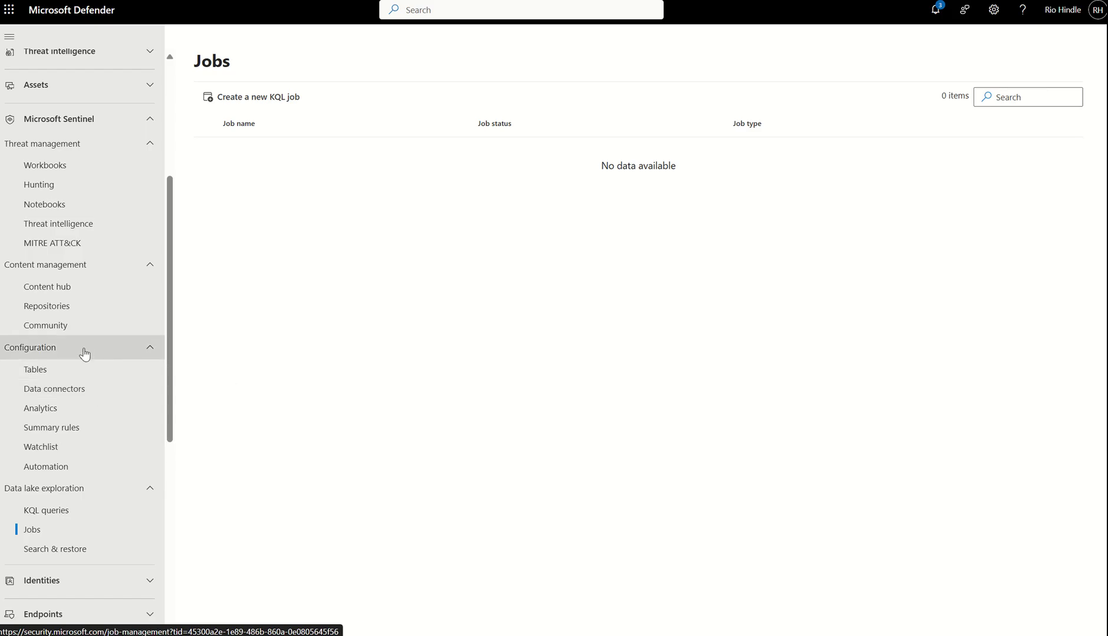
# - Browse Sentinel analytics rule templates to find the in-use Suspicious Resource deployment template
pyautogui.click(63, 410)
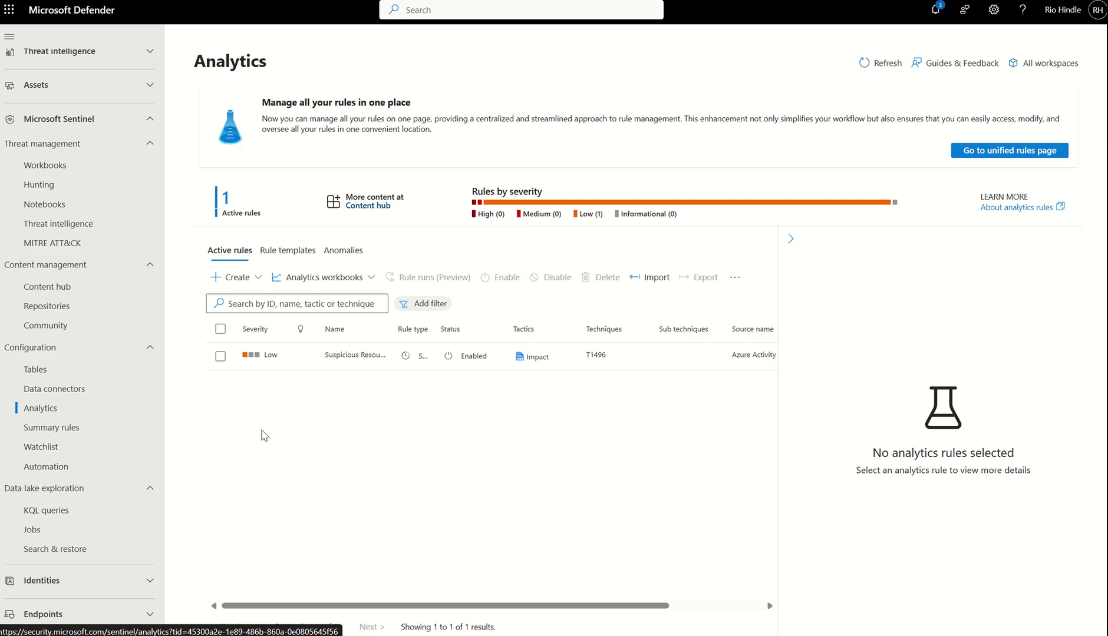
pyautogui.click(299, 255)
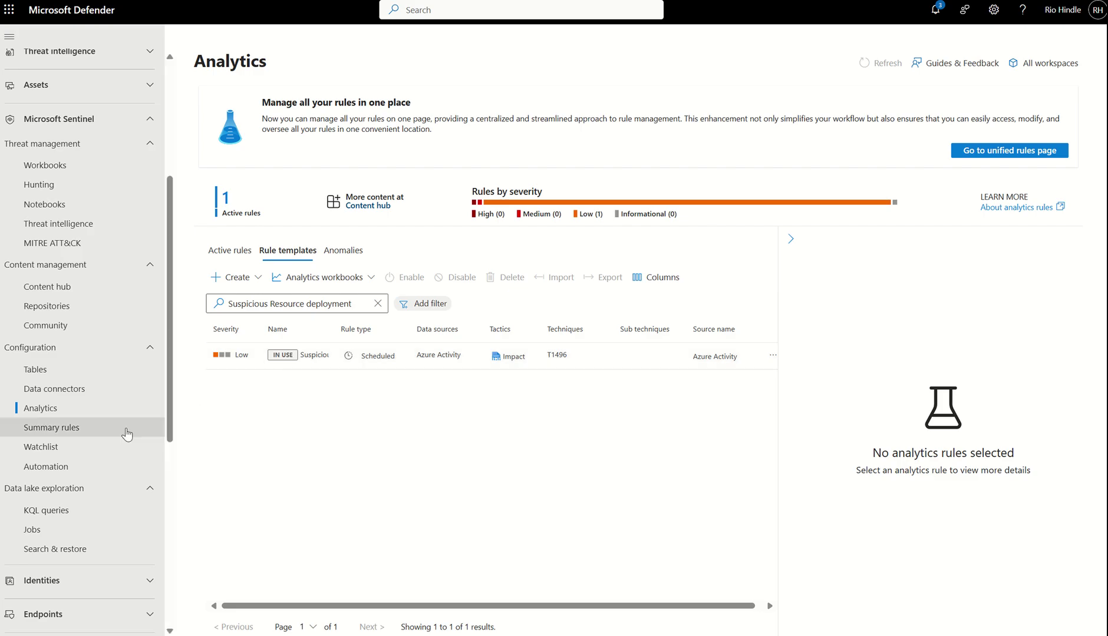
# - Show the Anomalies tab listing all 48 enabled UEBA anomaly rules
pyautogui.click(349, 262)
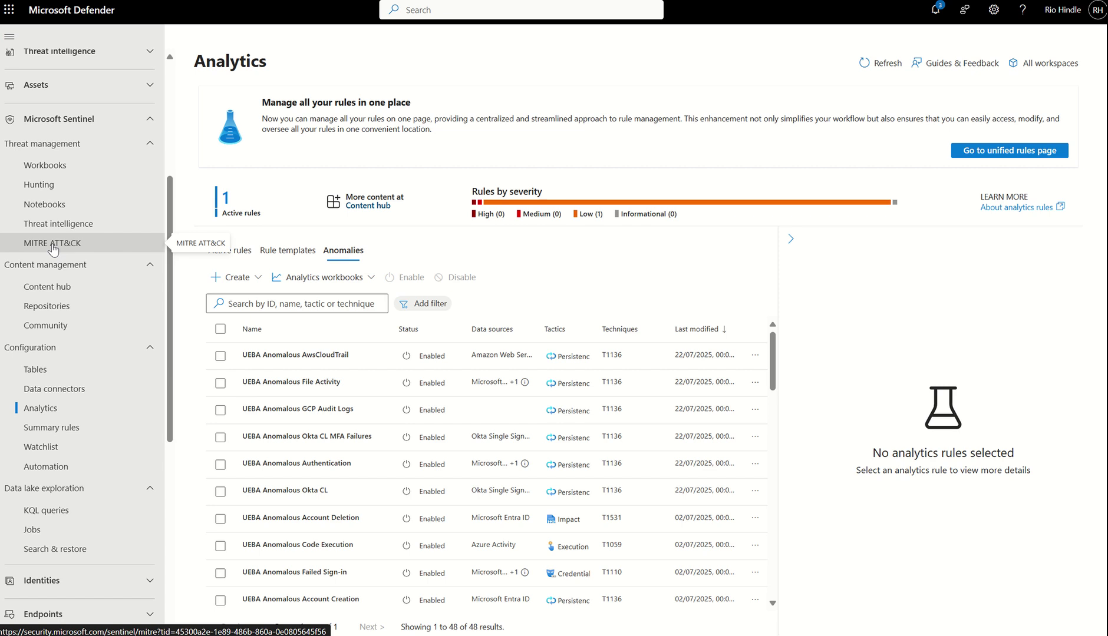
pyautogui.scroll(-3, 53, 249)
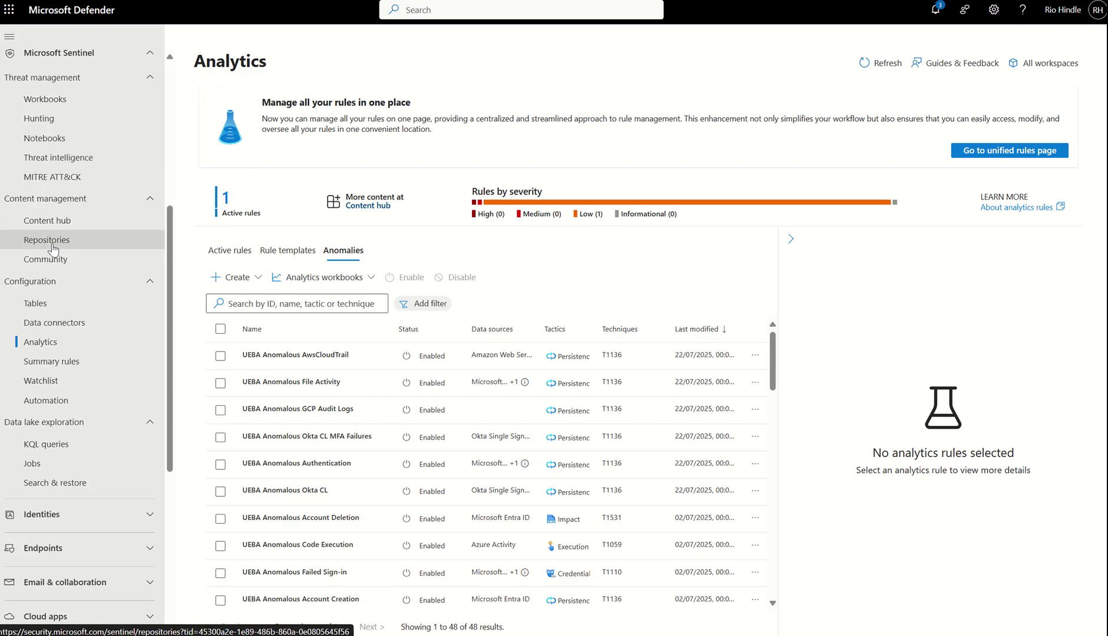
pyautogui.scroll(-10, 53, 249)
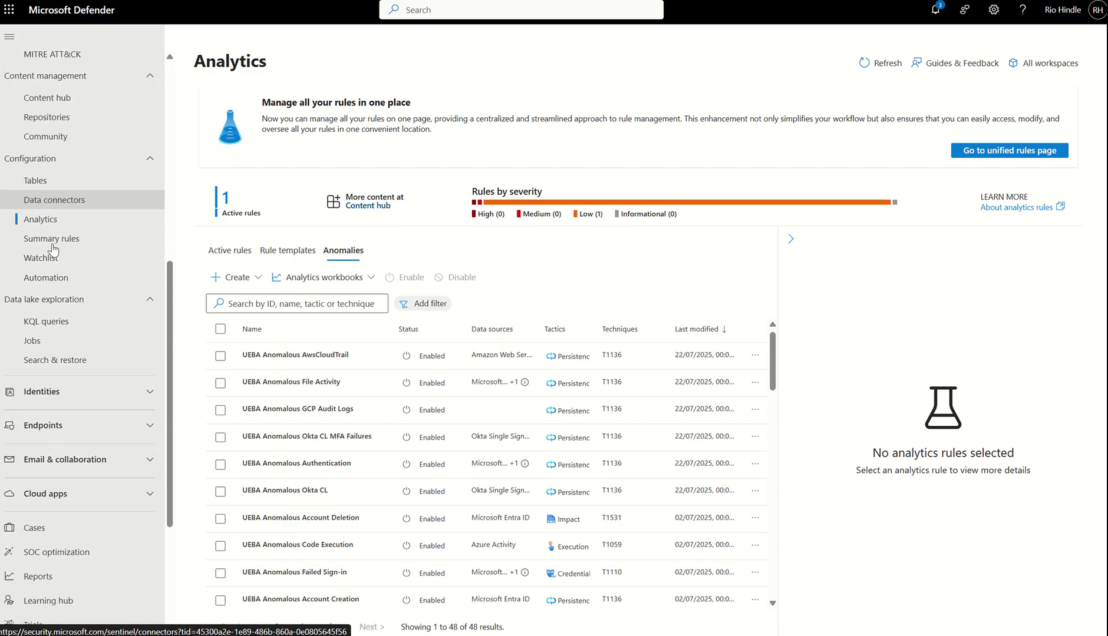
pyautogui.scroll(-4, 53, 250)
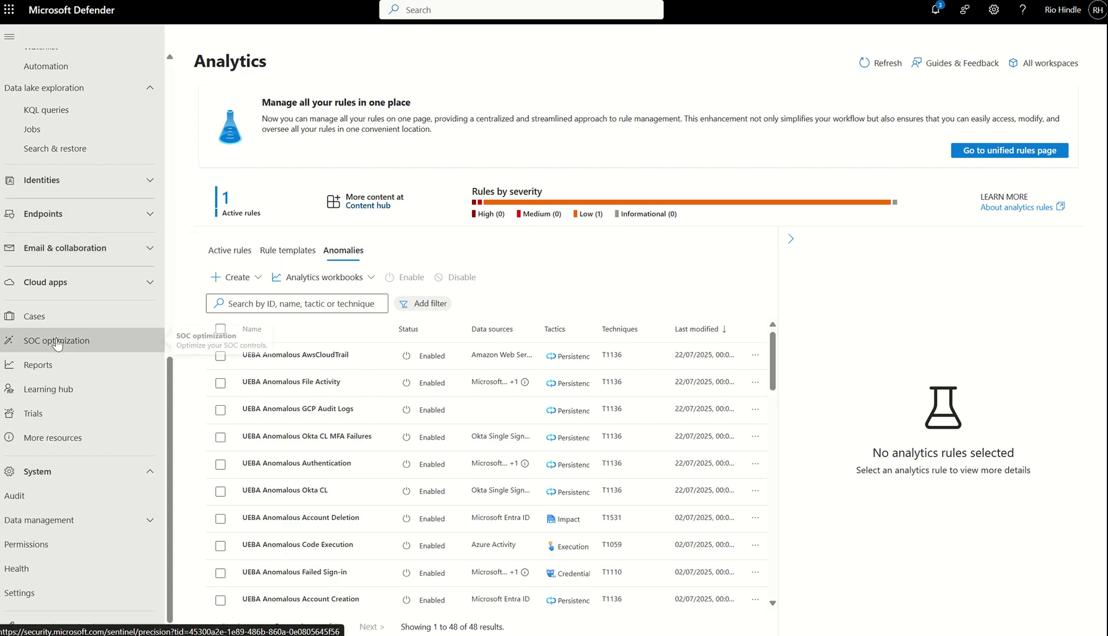
# - Review the 18 active SOC optimizations, such as Coverage improvement against BEC (Financial Fraud)
pyautogui.click(57, 341)
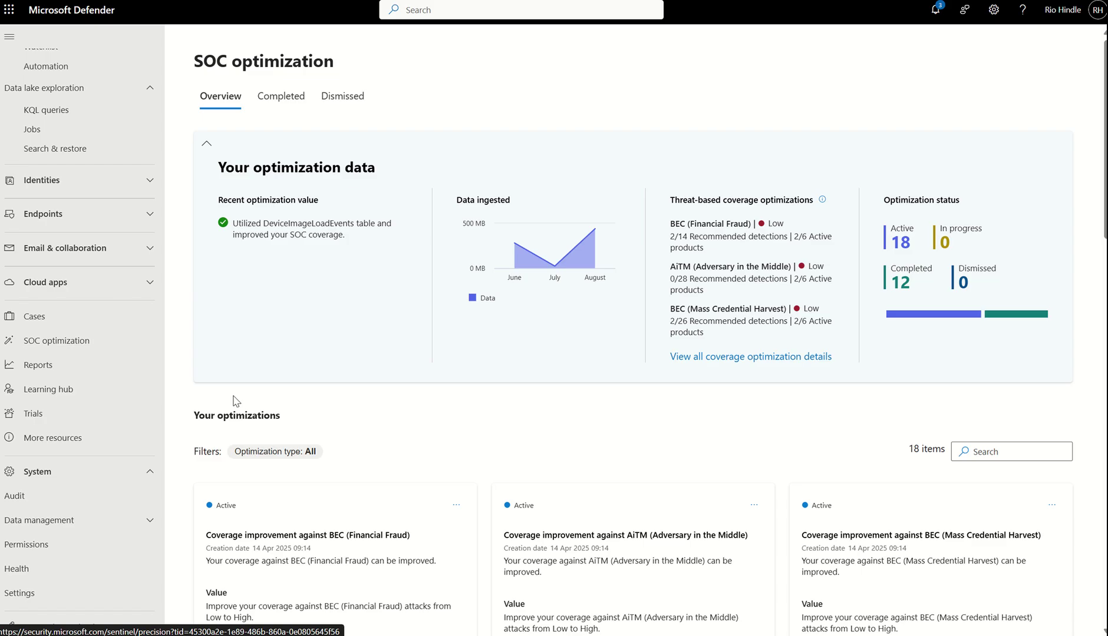
pyautogui.scroll(-5, 347, 435)
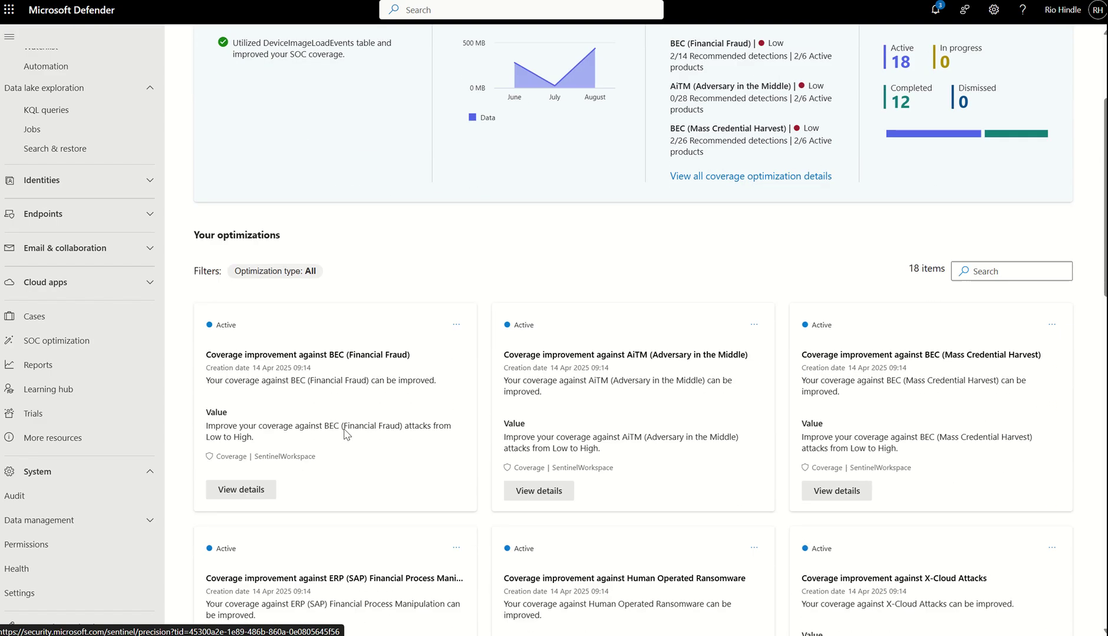
pyautogui.scroll(-1, 347, 434)
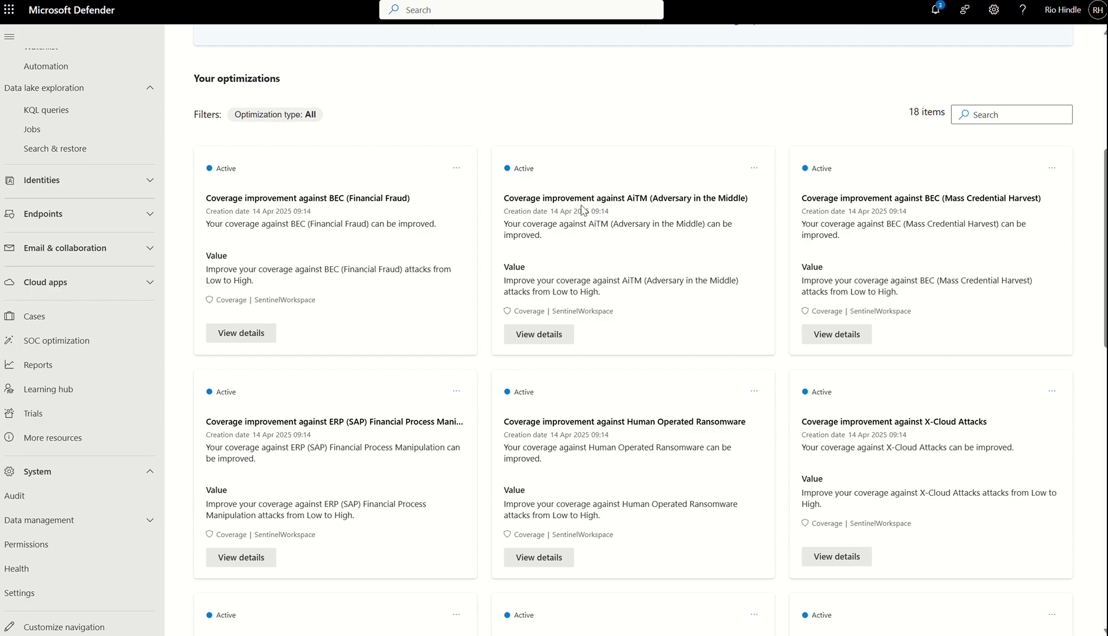
pyautogui.click(550, 337)
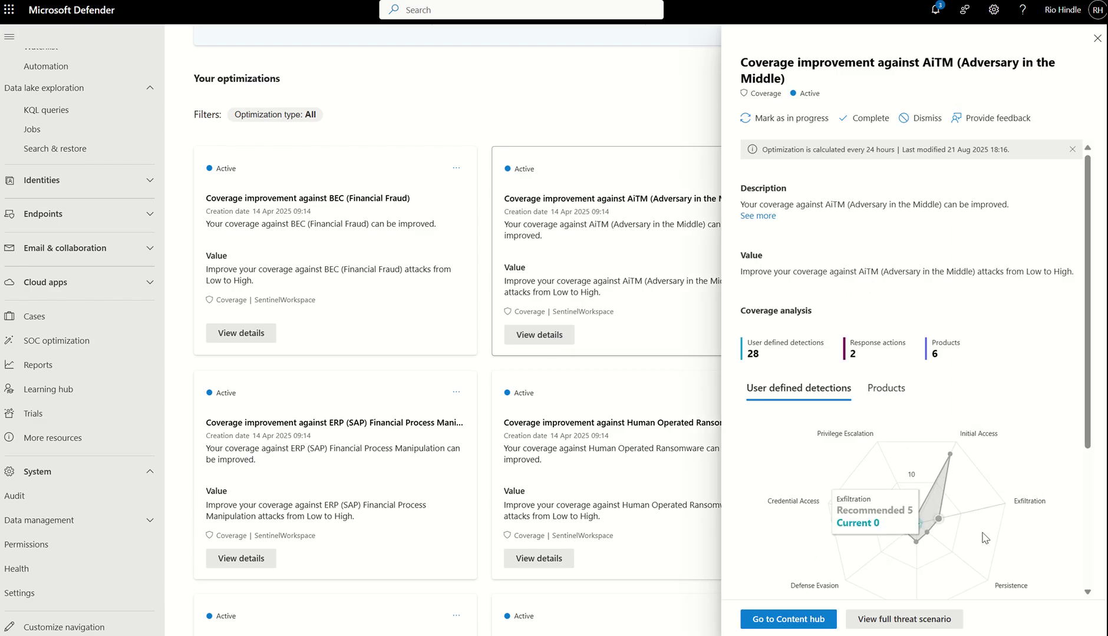
pyautogui.scroll(-1, 916, 489)
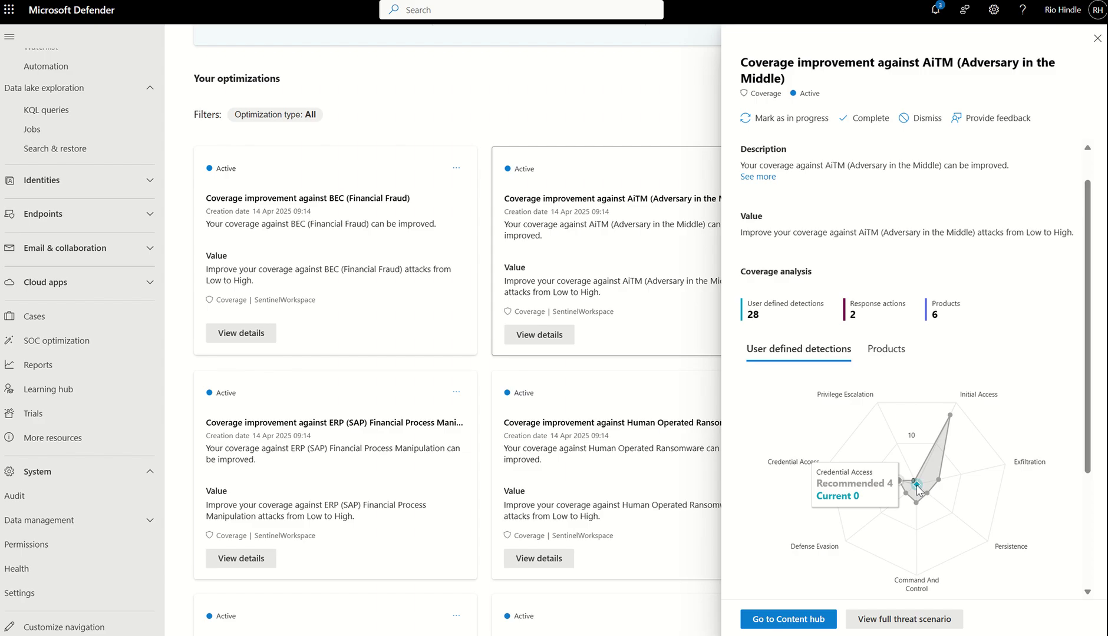
pyautogui.moveTo(941, 497)
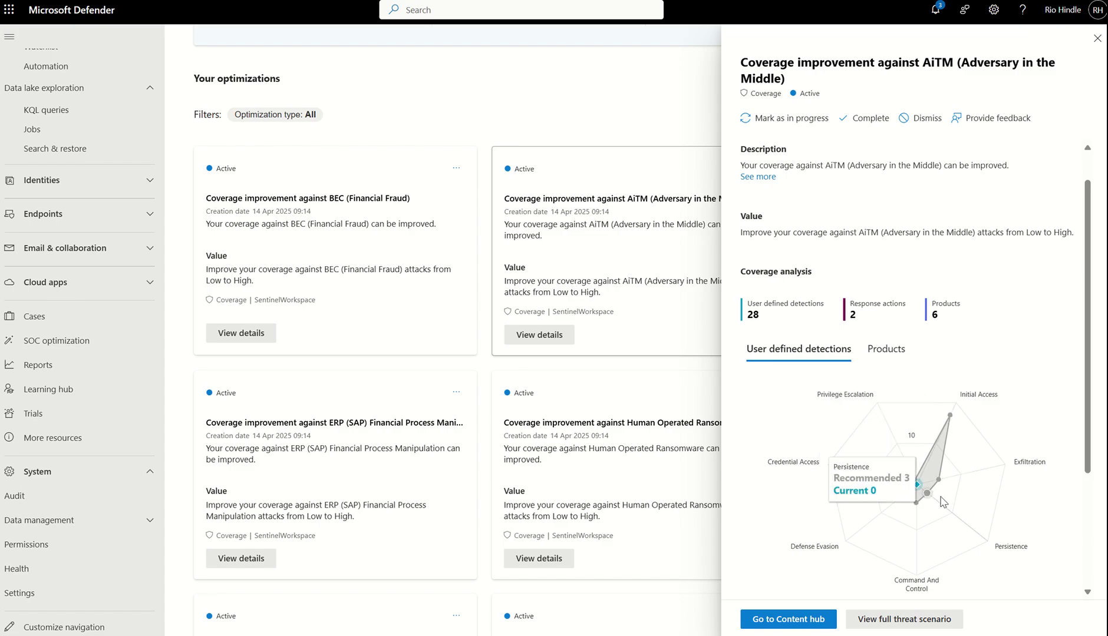
pyautogui.moveTo(922, 458)
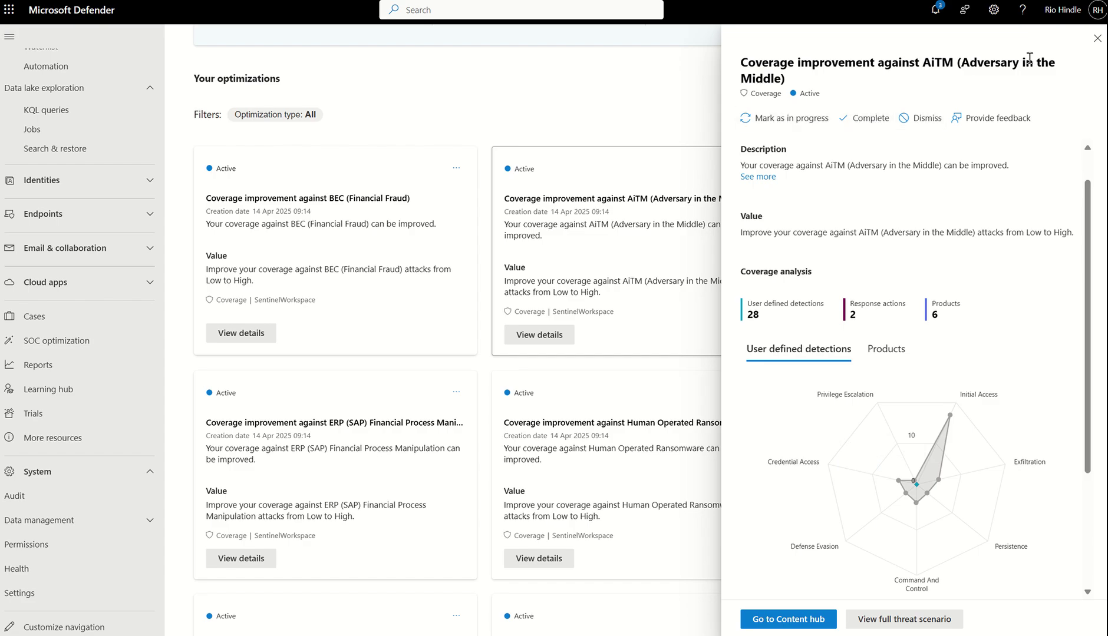
pyautogui.click(1097, 38)
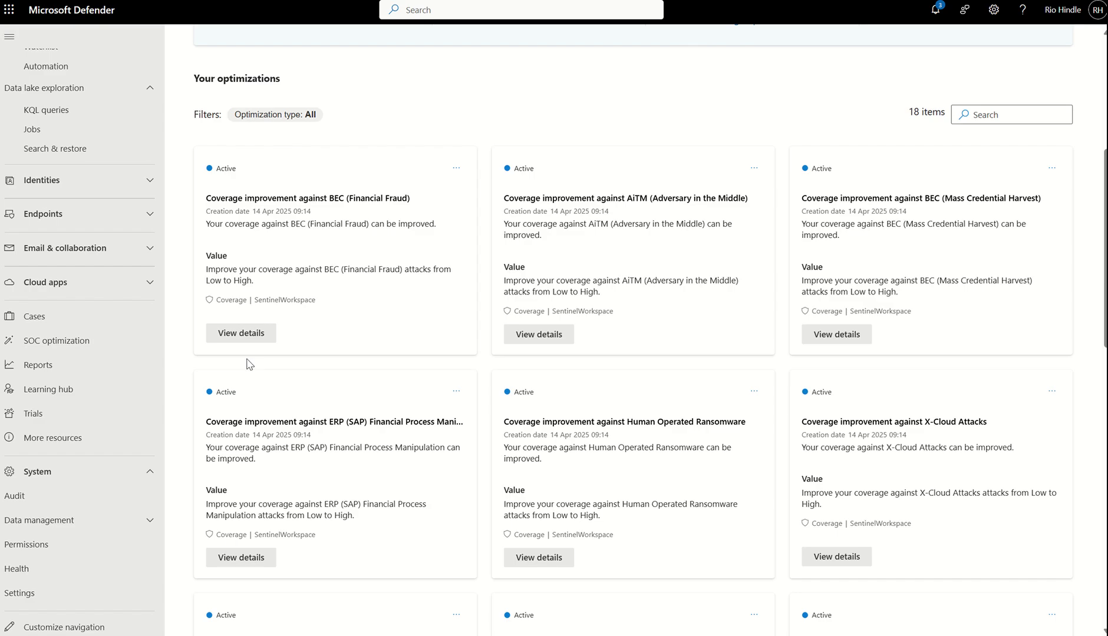